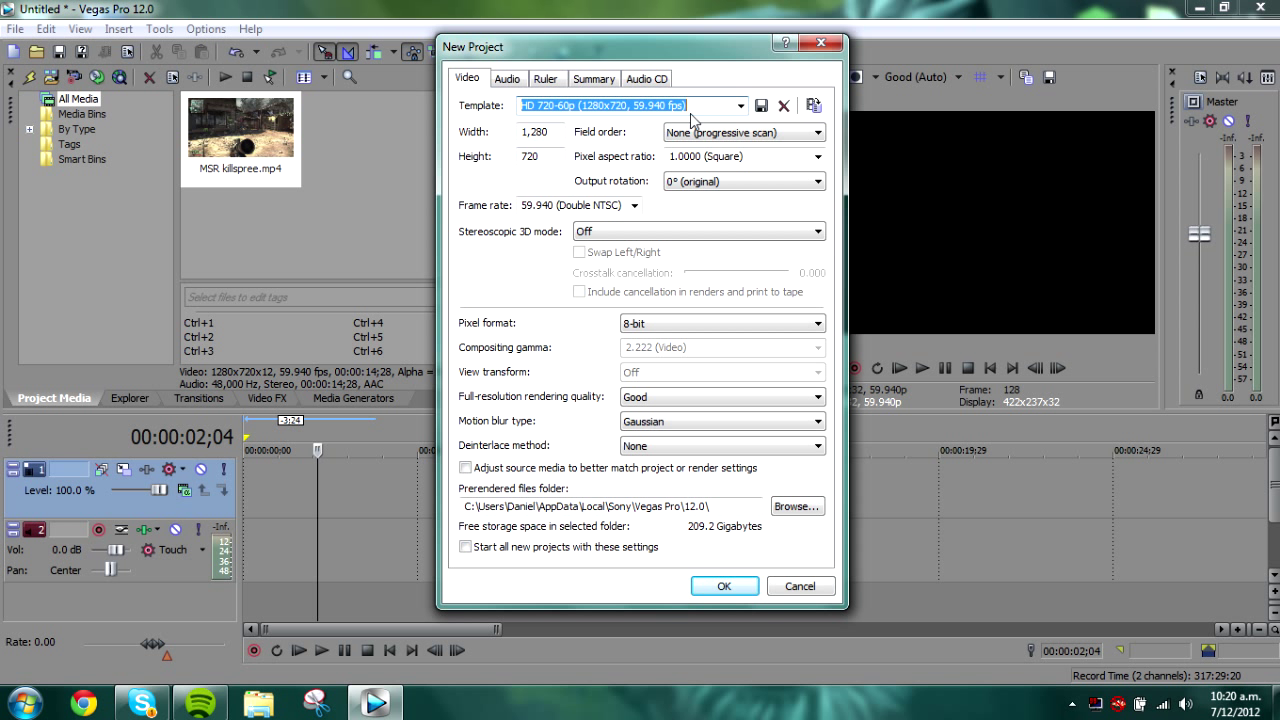
Create an HD 720-60p project and place the imported MSR killspree clip on the timeline
{"action": "left_click", "coordinate": [724, 587]}
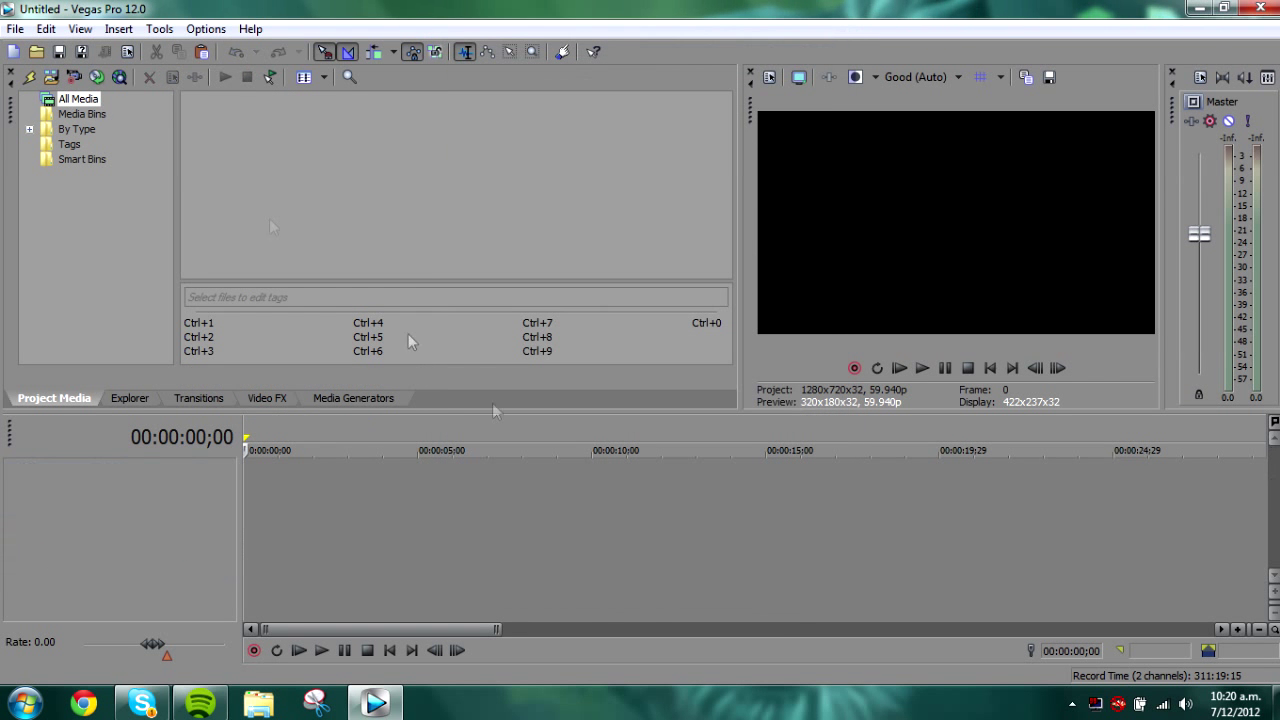
{"action": "left_click", "coordinate": [15, 28]}
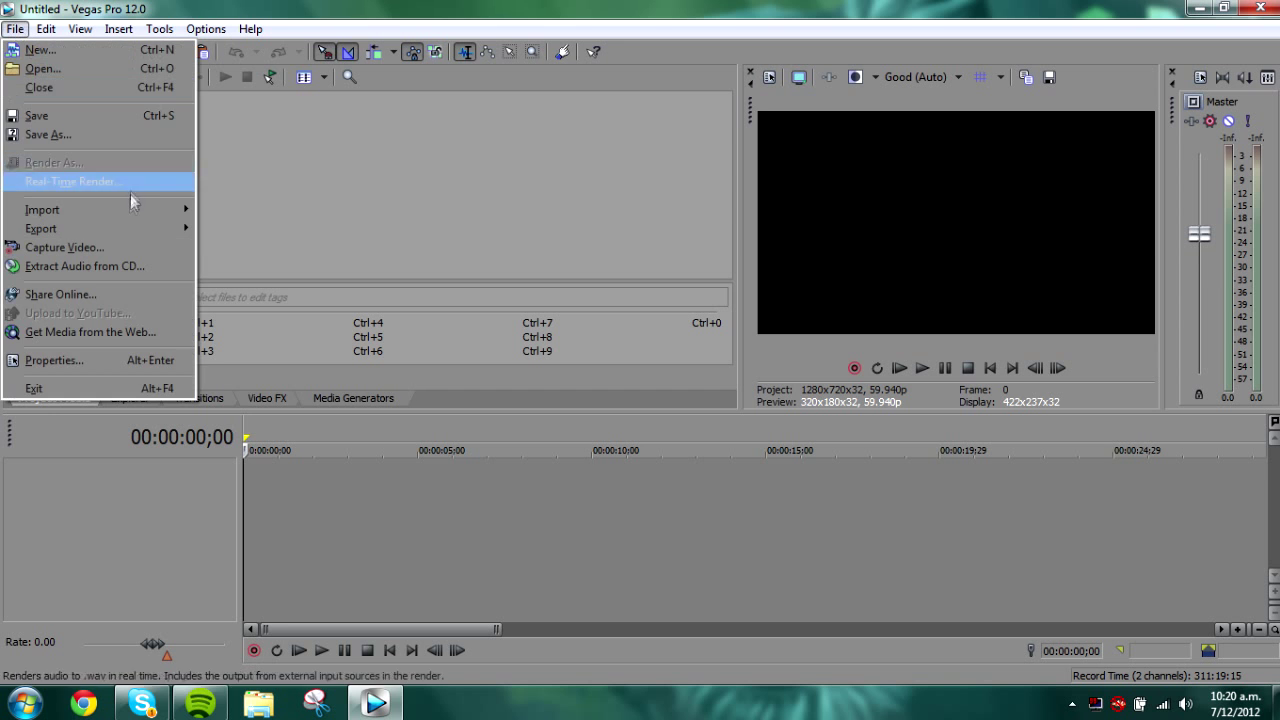
{"action": "left_click", "coordinate": [217, 205]}
{"action": "left_click", "coordinate": [822, 175]}
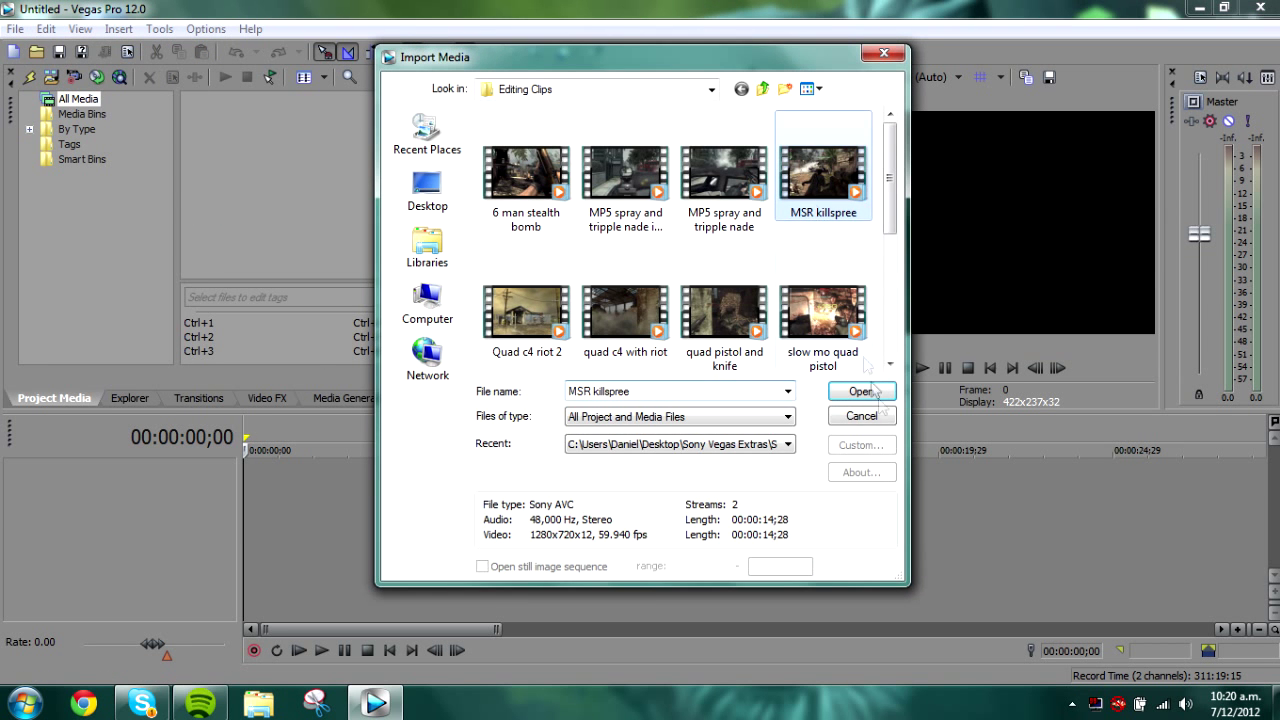
{"action": "left_click", "coordinate": [861, 391]}
{"action": "left_click_drag", "start_coordinate": [245, 142], "coordinate": [297, 528]}
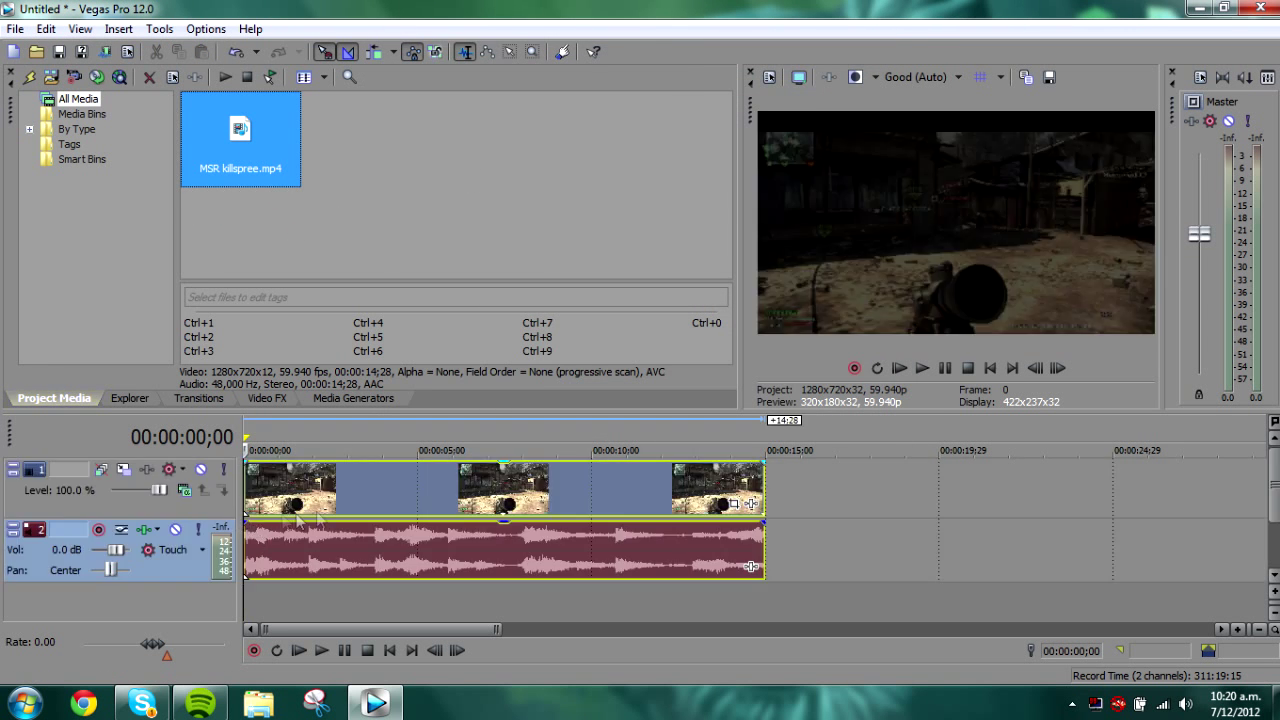
Disable resampling in the MSR killspree clip's properties
{"action": "left_click", "coordinate": [379, 507]}
{"action": "right_click", "coordinate": [484, 486]}
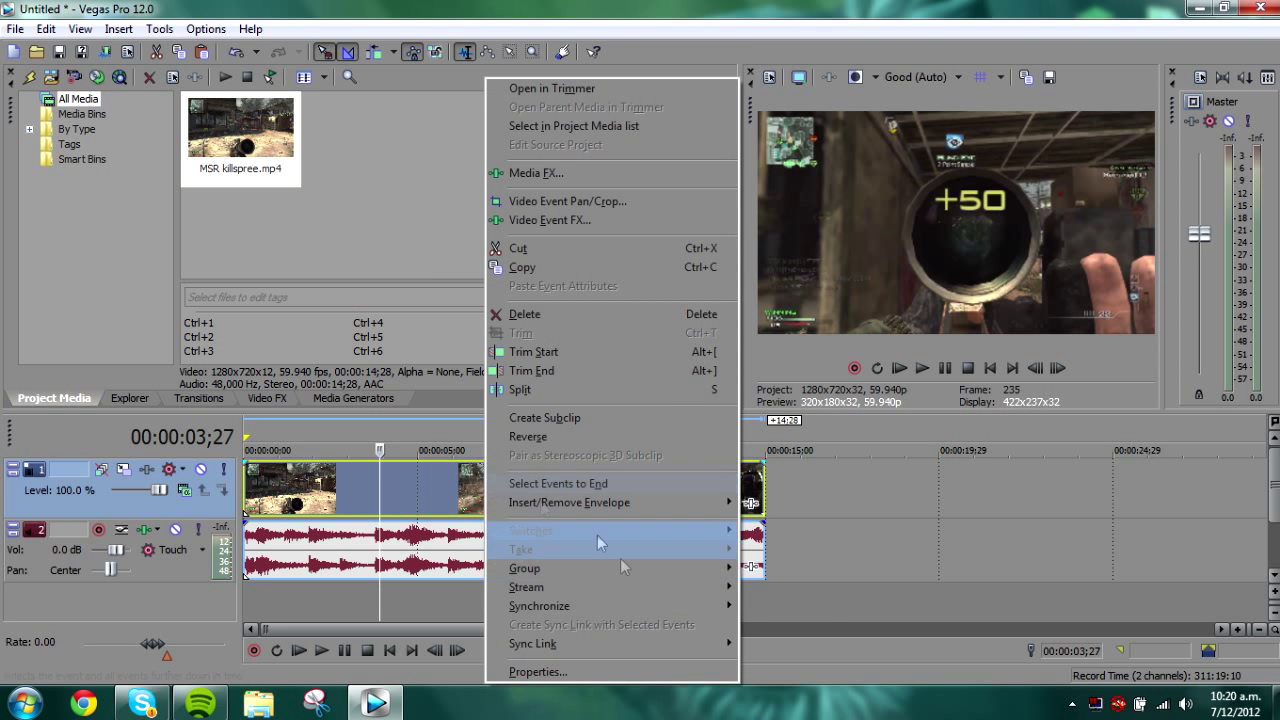
{"action": "left_click", "coordinate": [559, 668]}
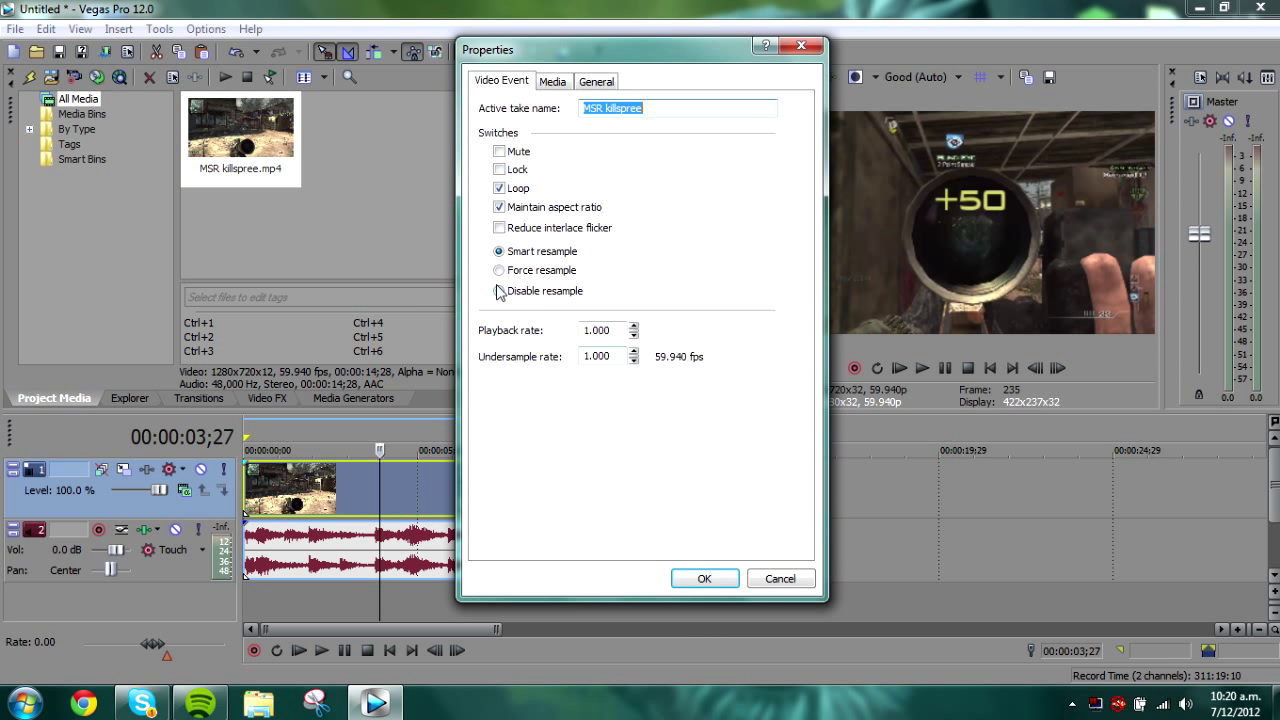
{"action": "left_click", "coordinate": [499, 291]}
{"action": "left_click", "coordinate": [705, 580]}
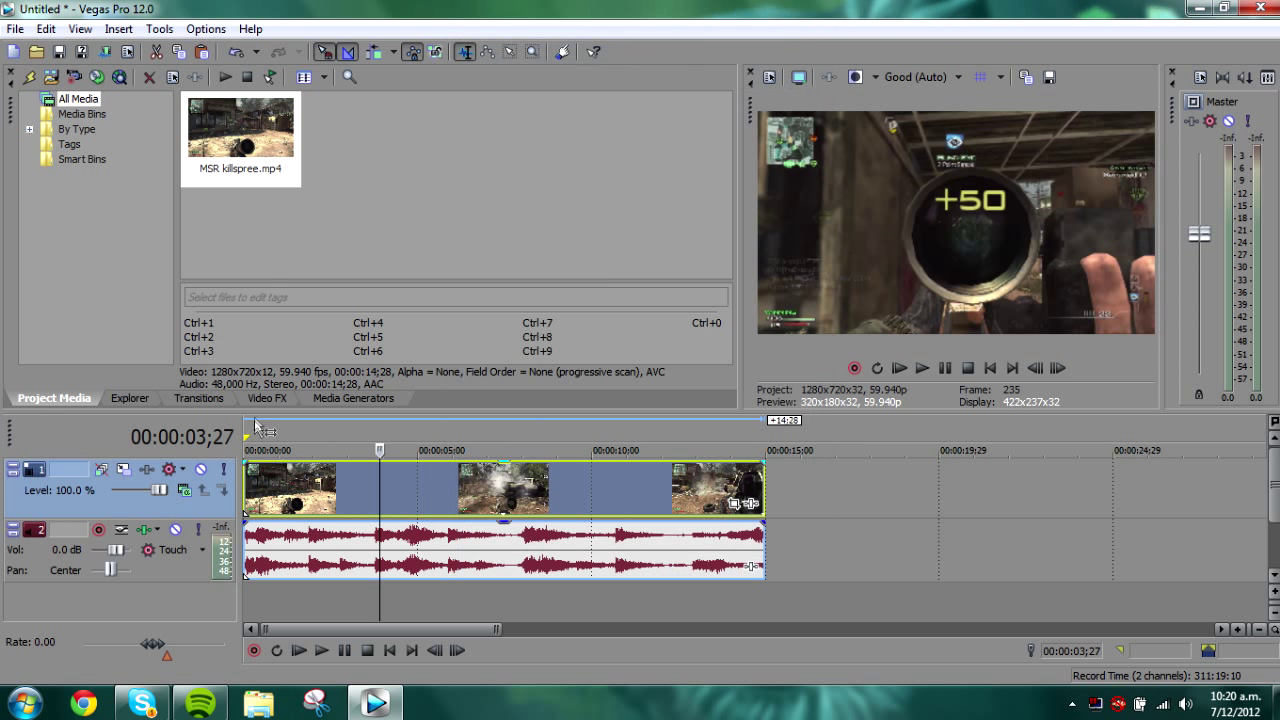
{"action": "left_click", "coordinate": [267, 398]}
Set the playhead at 00:00:03;24 and drag the TwixtorPRO preset onto the clip's second part
{"action": "left_click_drag", "start_coordinate": [257, 133], "coordinate": [258, 348]}
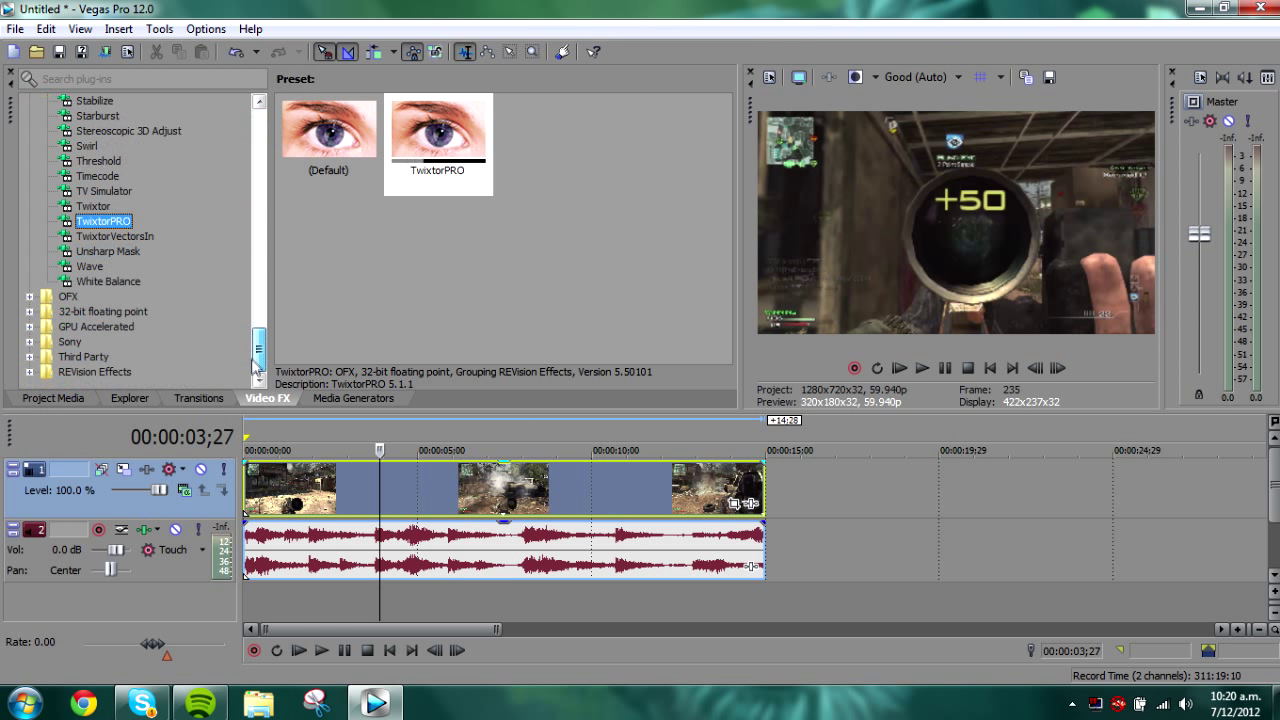
{"action": "left_click_drag", "start_coordinate": [437, 150], "coordinate": [433, 174]}
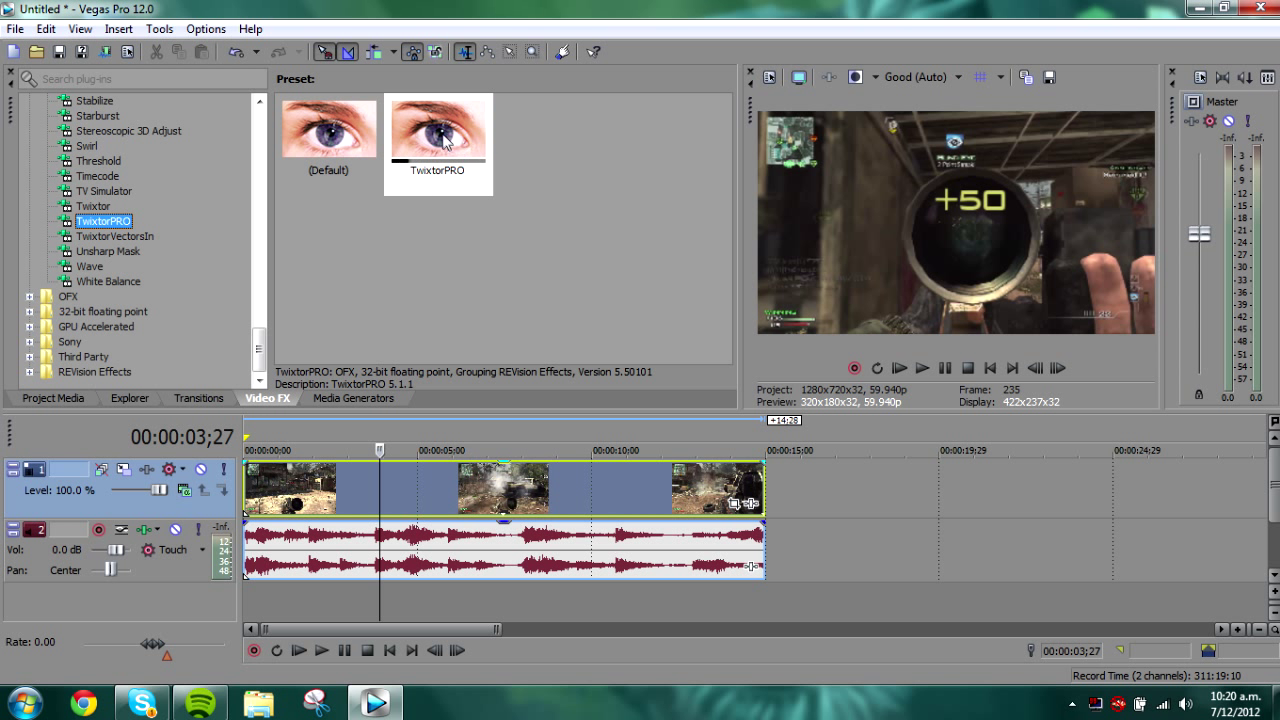
{"action": "left_click", "coordinate": [376, 484]}
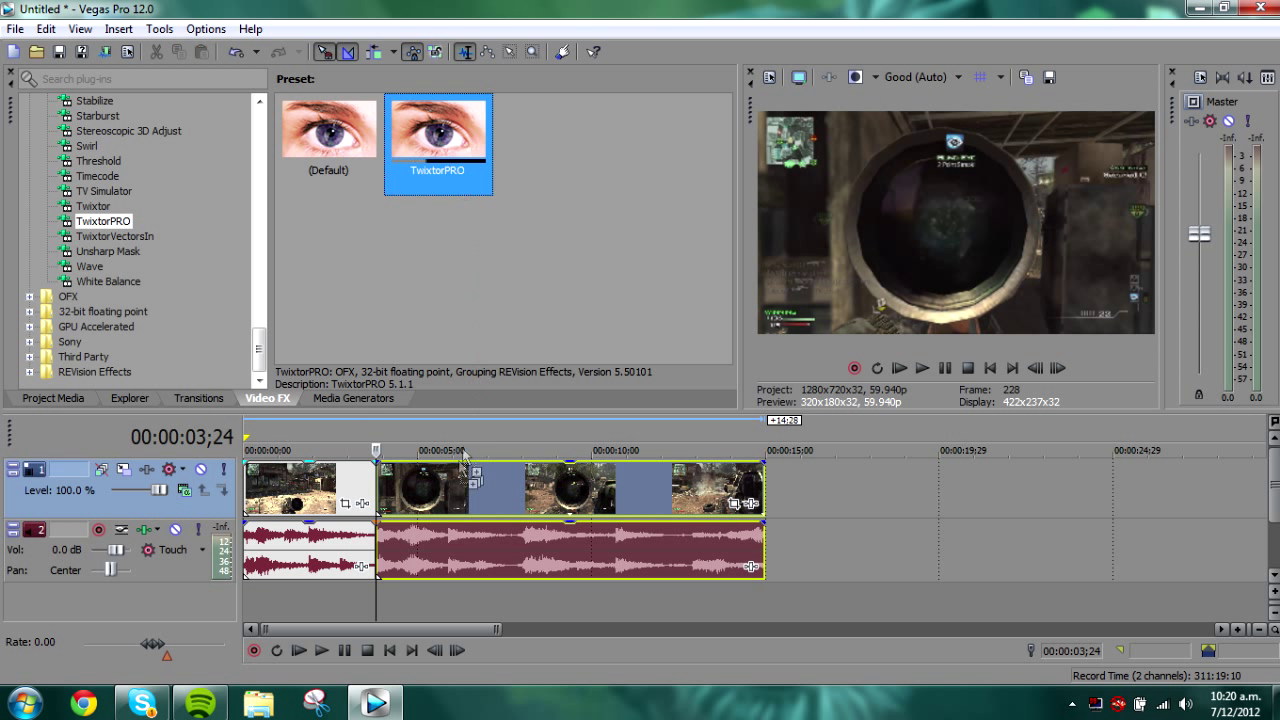
{"action": "left_click_drag", "start_coordinate": [437, 140], "coordinate": [450, 493]}
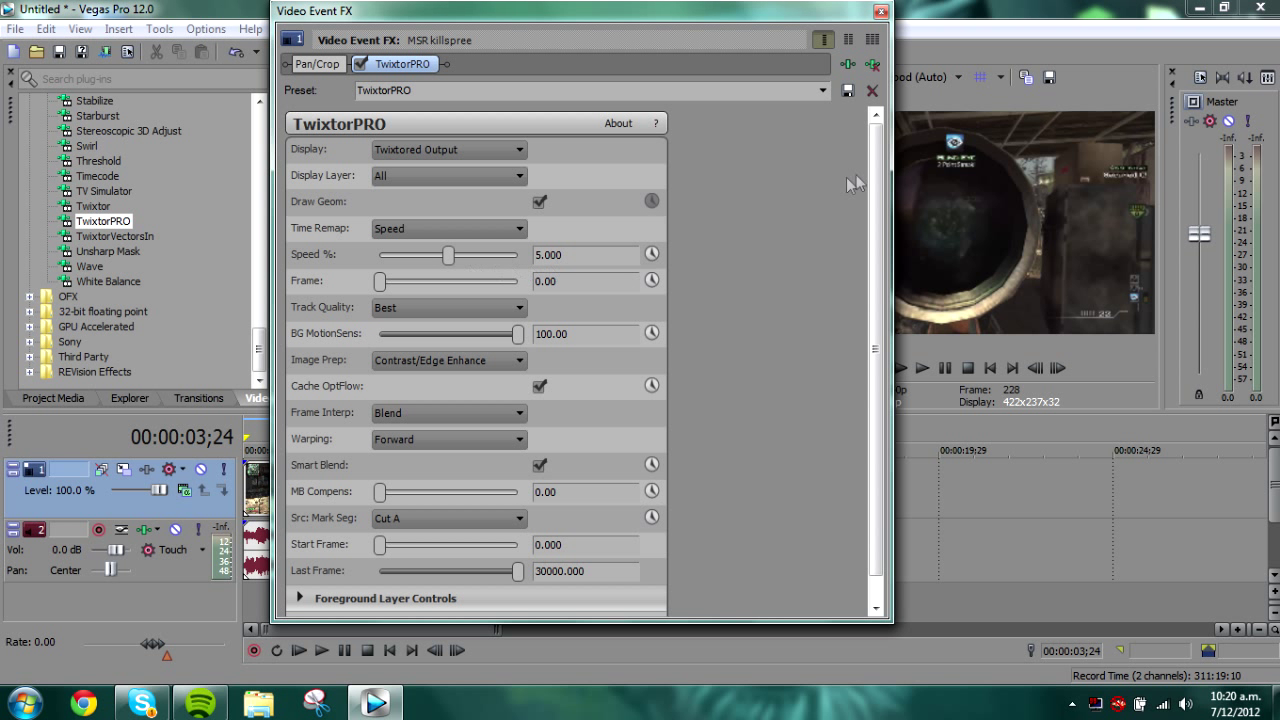
Configure TwixtorPRO with Contrast/Edge Enhance image prep, Forward warping and 3% speed
{"action": "mouse_move", "coordinate": [876, 160]}
{"action": "left_mouse_down"}
{"action": "mouse_move", "coordinate": [876, 207]}
{"action": "mouse_move", "coordinate": [878, 157]}
{"action": "mouse_move", "coordinate": [879, 178]}
{"action": "left_mouse_up"}
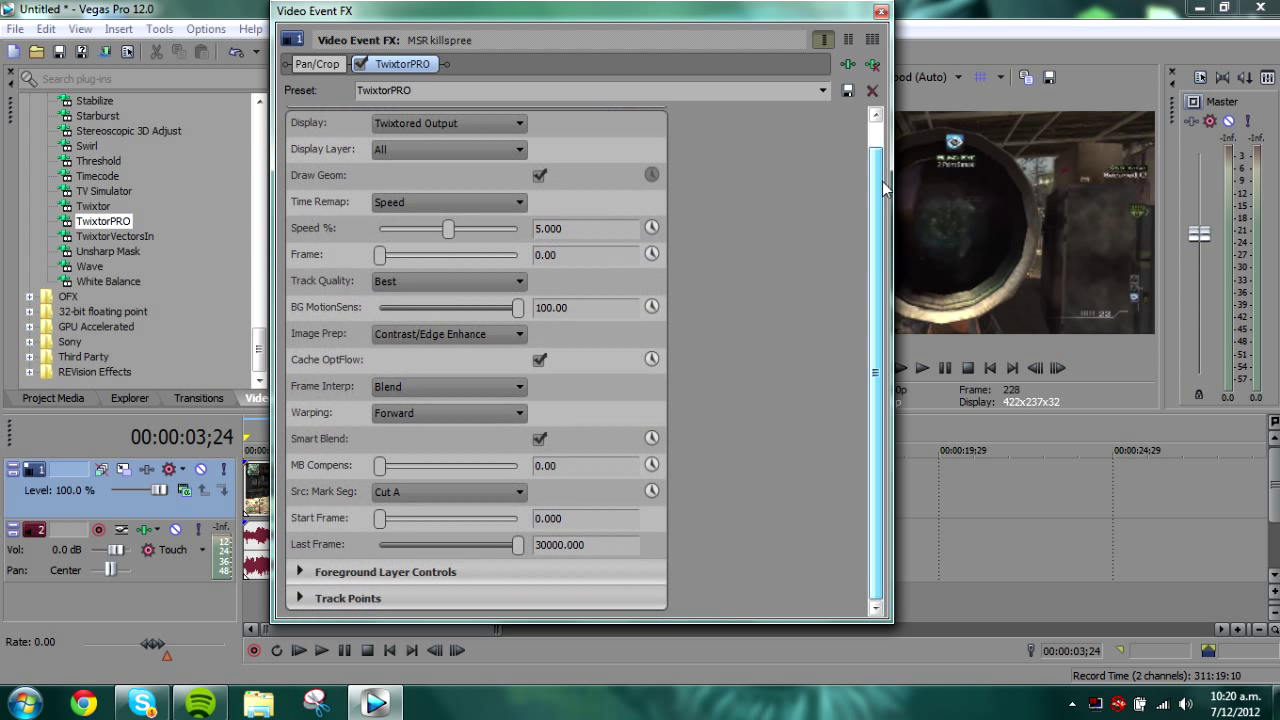
{"action": "left_click", "coordinate": [396, 336]}
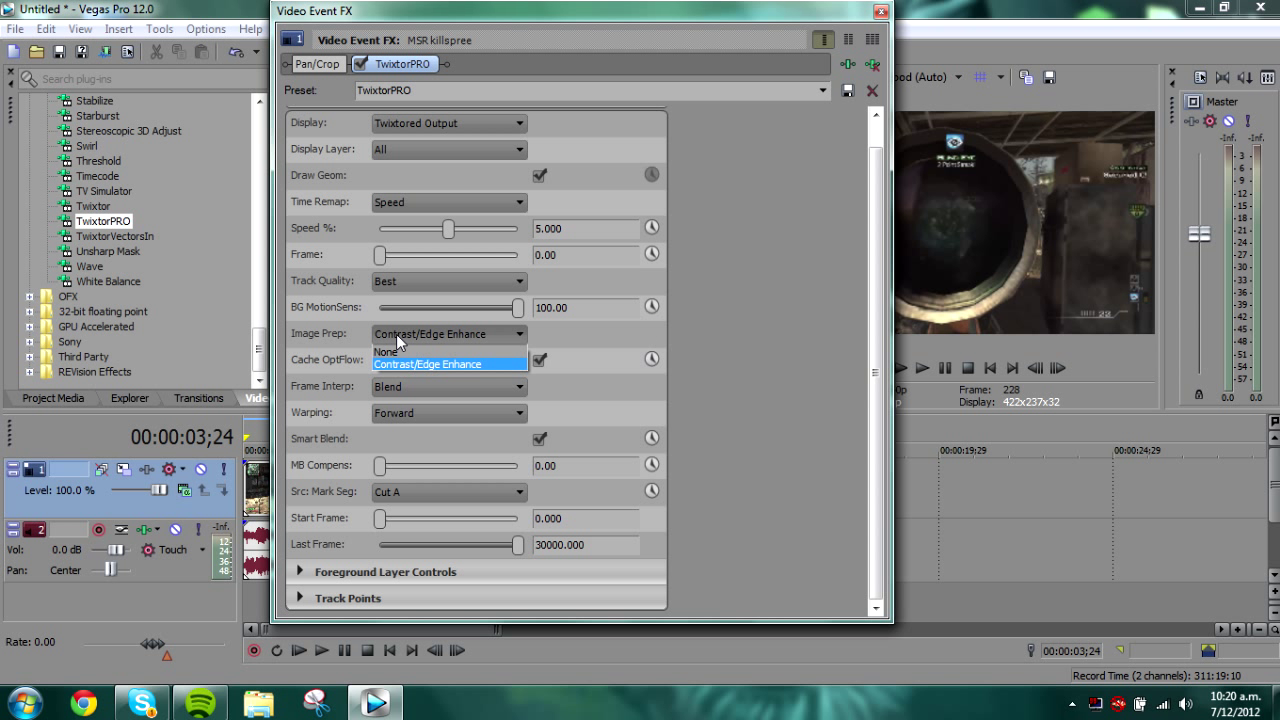
{"action": "left_click", "coordinate": [396, 334]}
{"action": "left_click", "coordinate": [406, 414]}
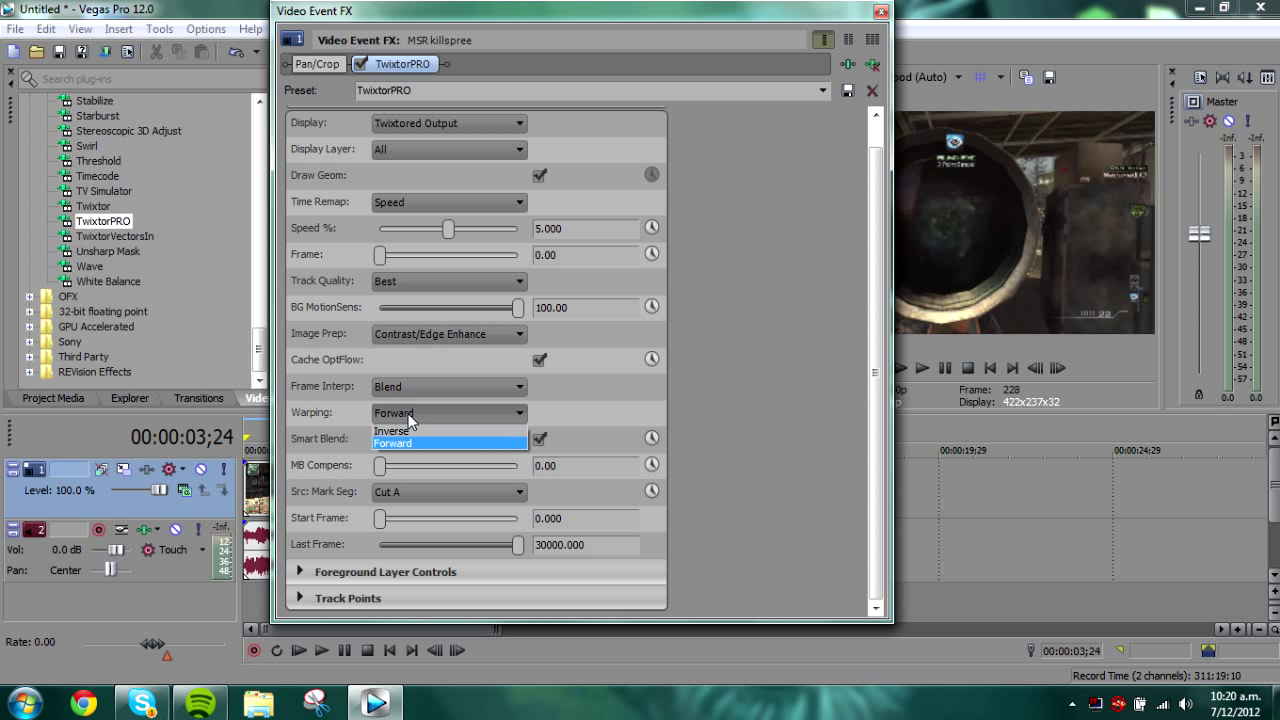
{"action": "left_click", "coordinate": [393, 443]}
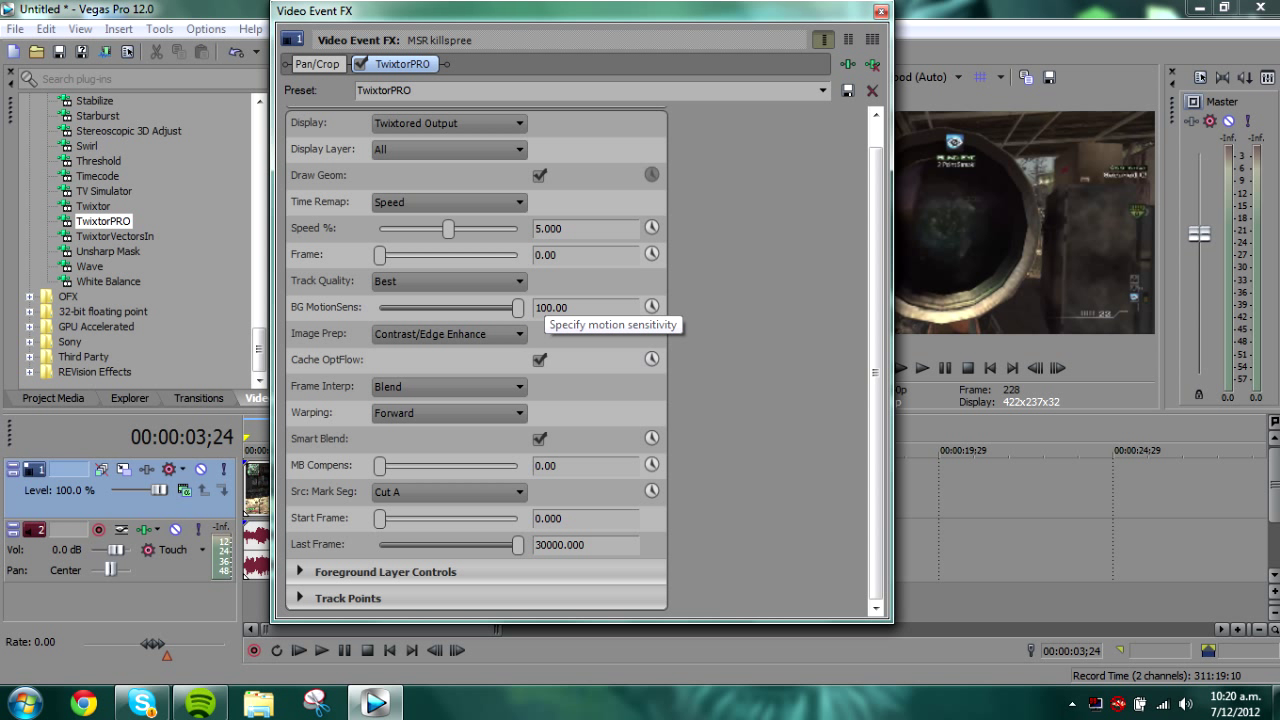
{"action": "left_click_drag", "start_coordinate": [518, 306], "coordinate": [550, 317]}
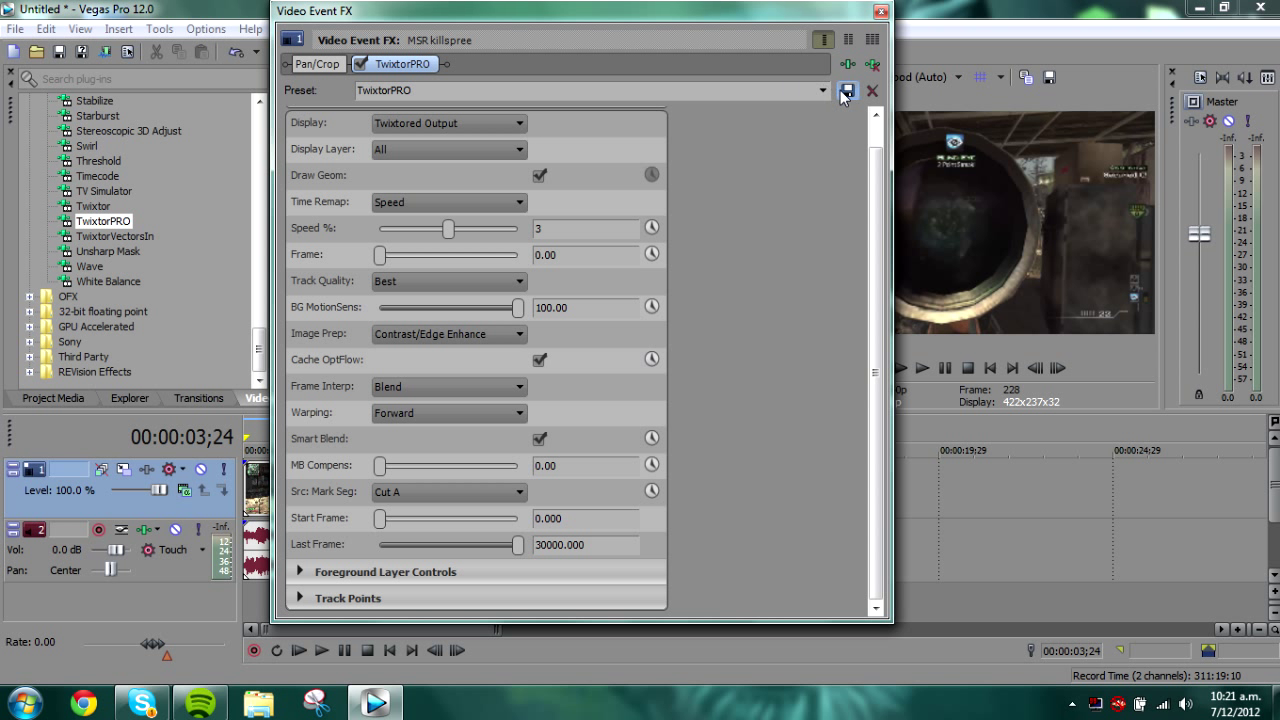
{"action": "left_click", "coordinate": [880, 12]}
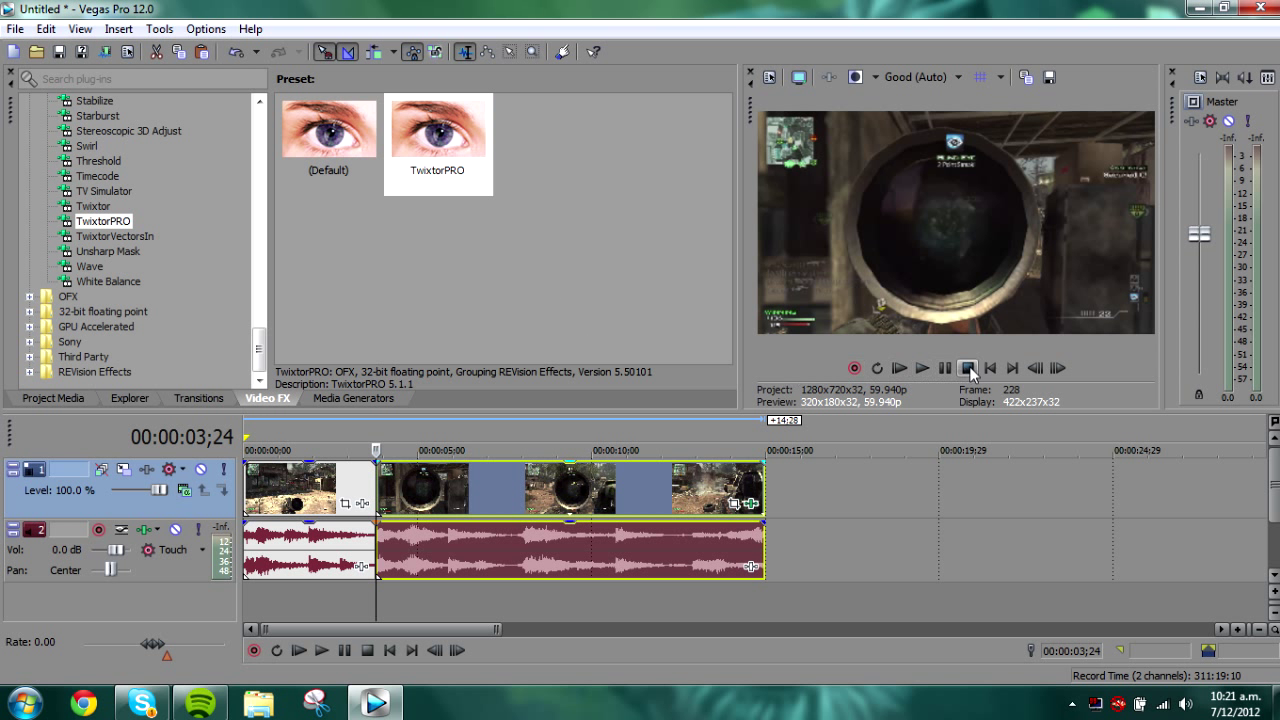
Lower the master volume, set preview to Draft Quarter, and review playback from 00:00:03;16
{"action": "left_click_drag", "start_coordinate": [1199, 233], "coordinate": [1198, 355]}
{"action": "key", "text": "space"}
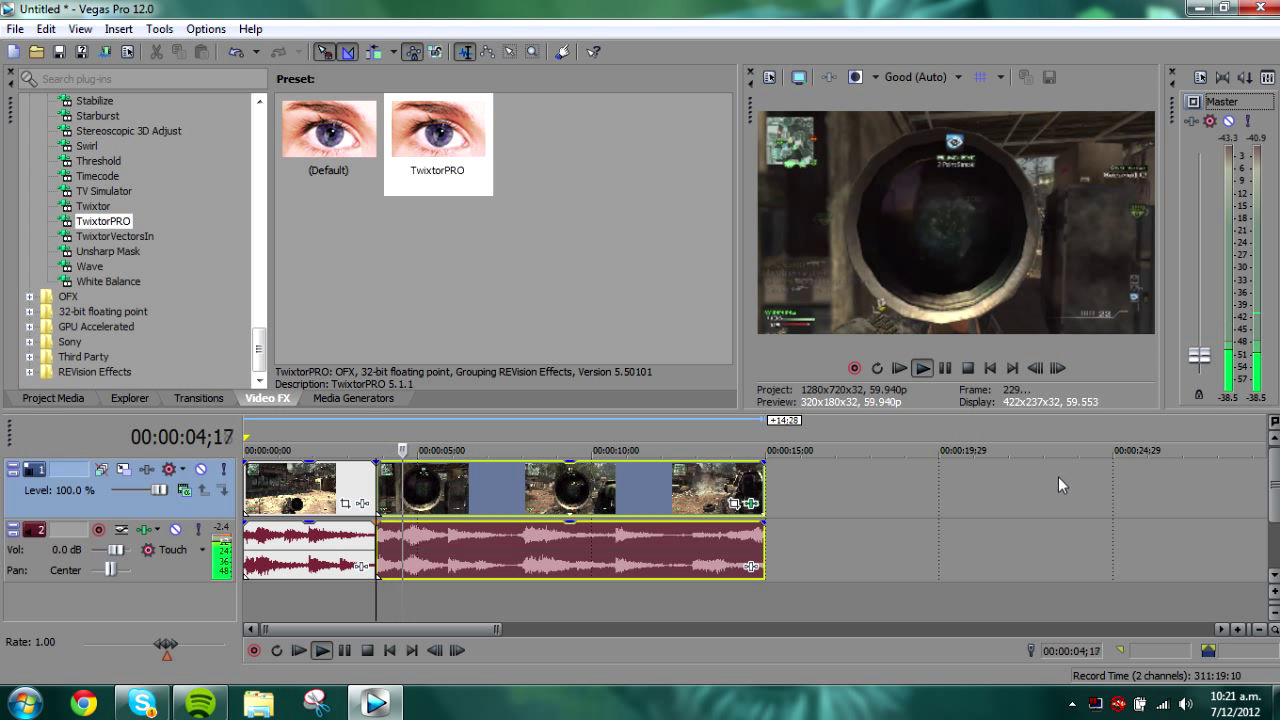
{"action": "left_click", "coordinate": [945, 368]}
{"action": "left_click", "coordinate": [940, 76]}
{"action": "mouse_move", "coordinate": [928, 100]}
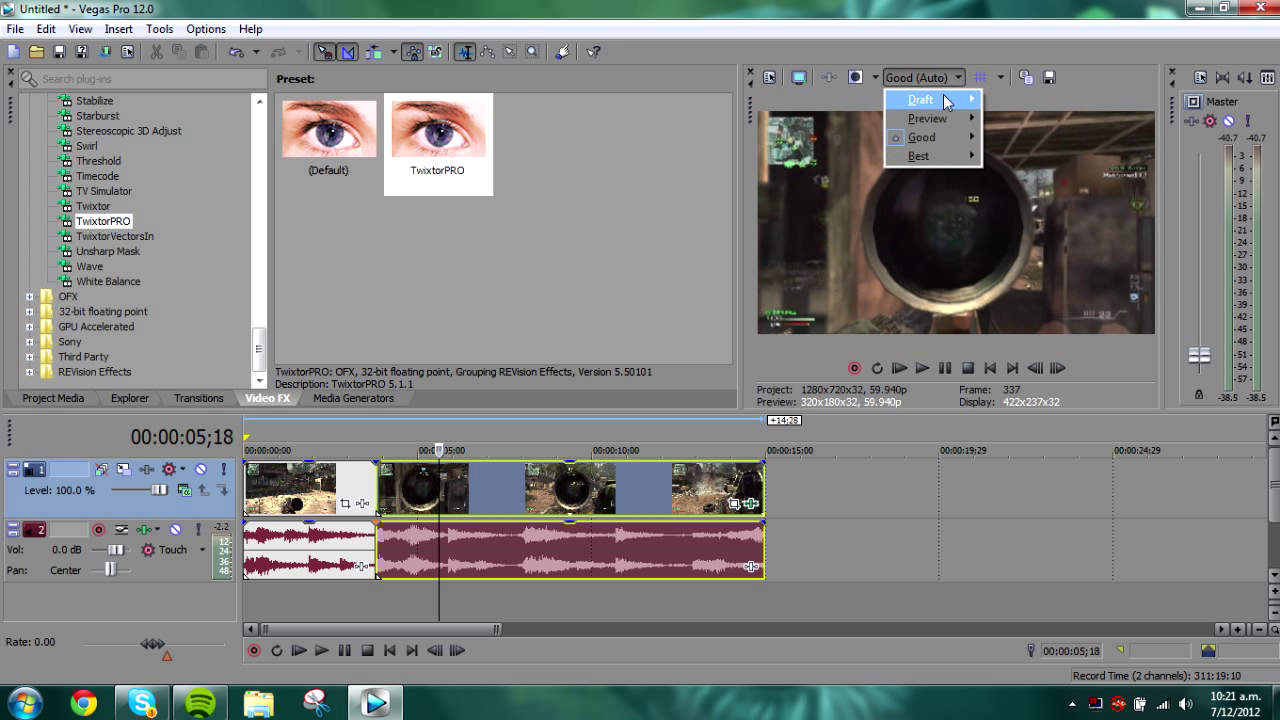
{"action": "left_click", "coordinate": [1027, 157]}
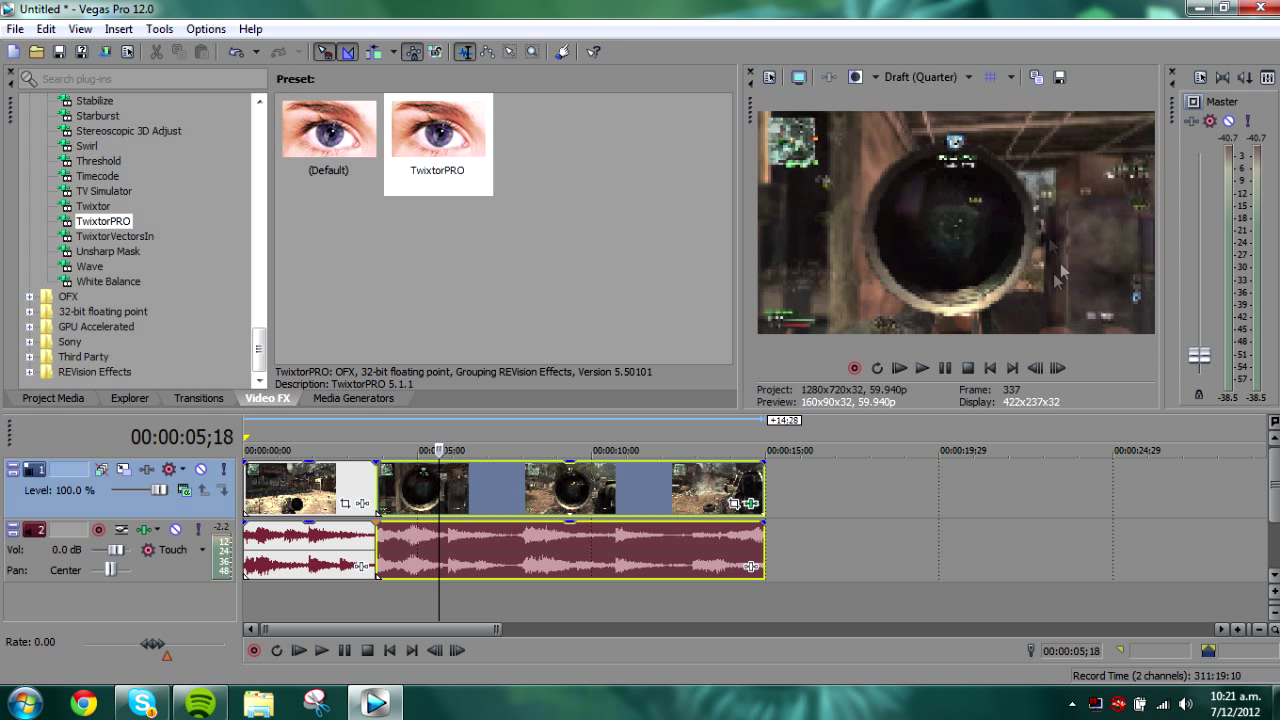
{"action": "left_click", "coordinate": [367, 605]}
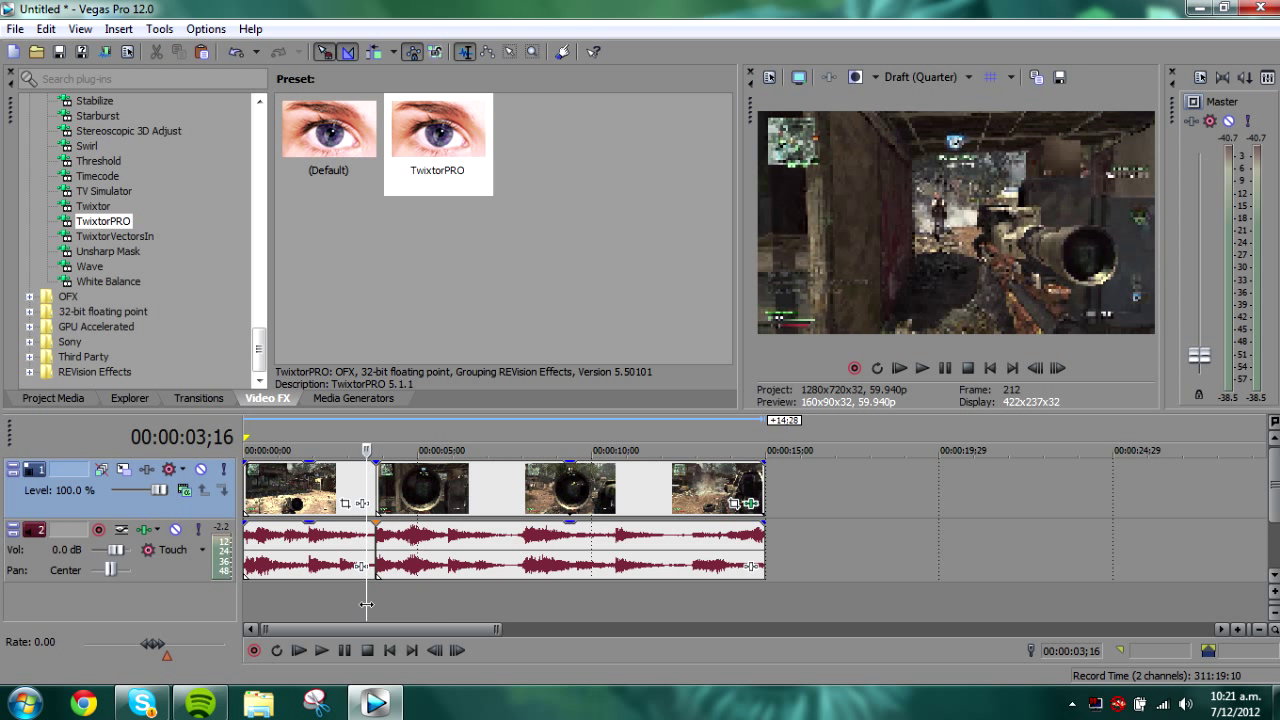
{"action": "key", "text": "space"}
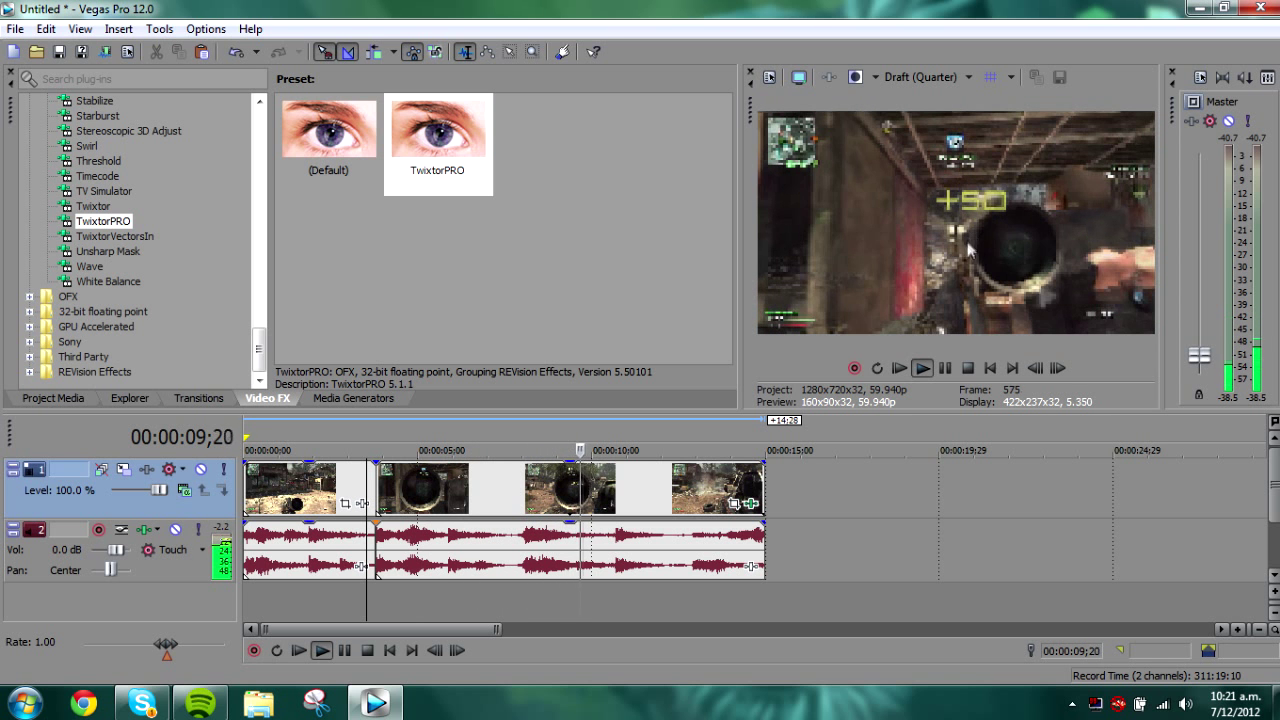
{"action": "left_click", "coordinate": [945, 369]}
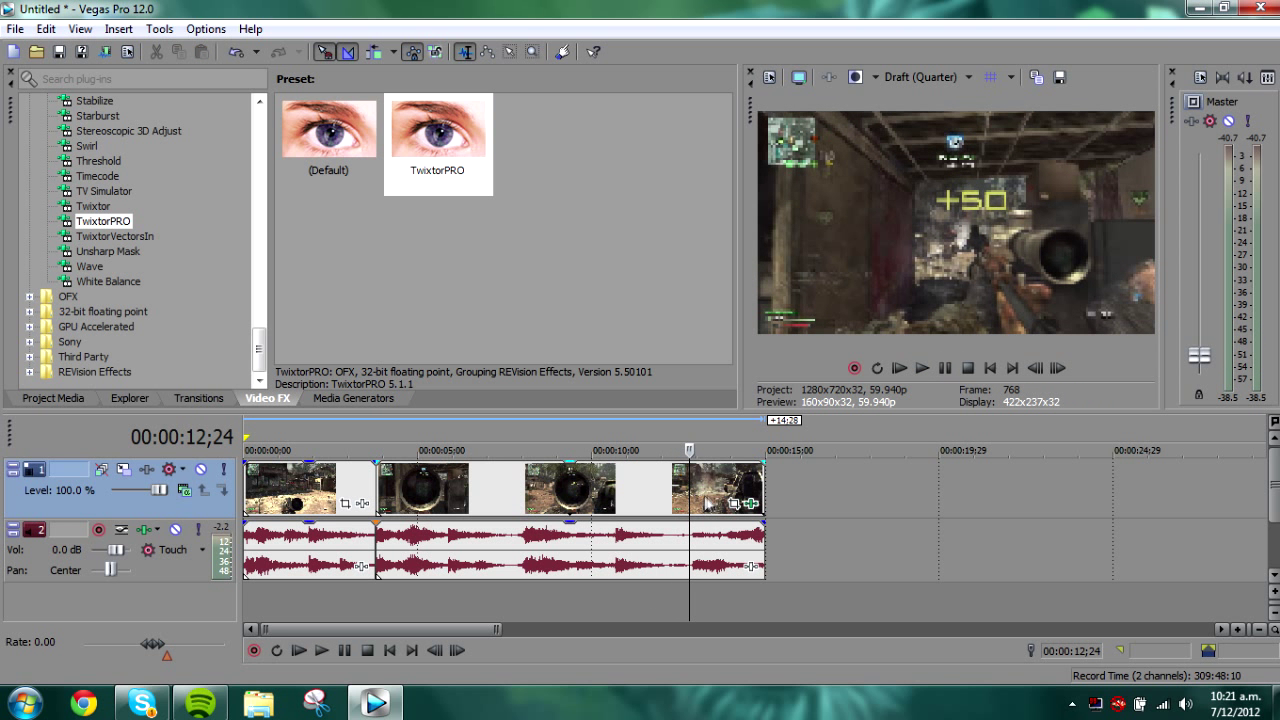
Delete both audio events from track 2, leaving the audio track empty
{"action": "left_click", "coordinate": [614, 488]}
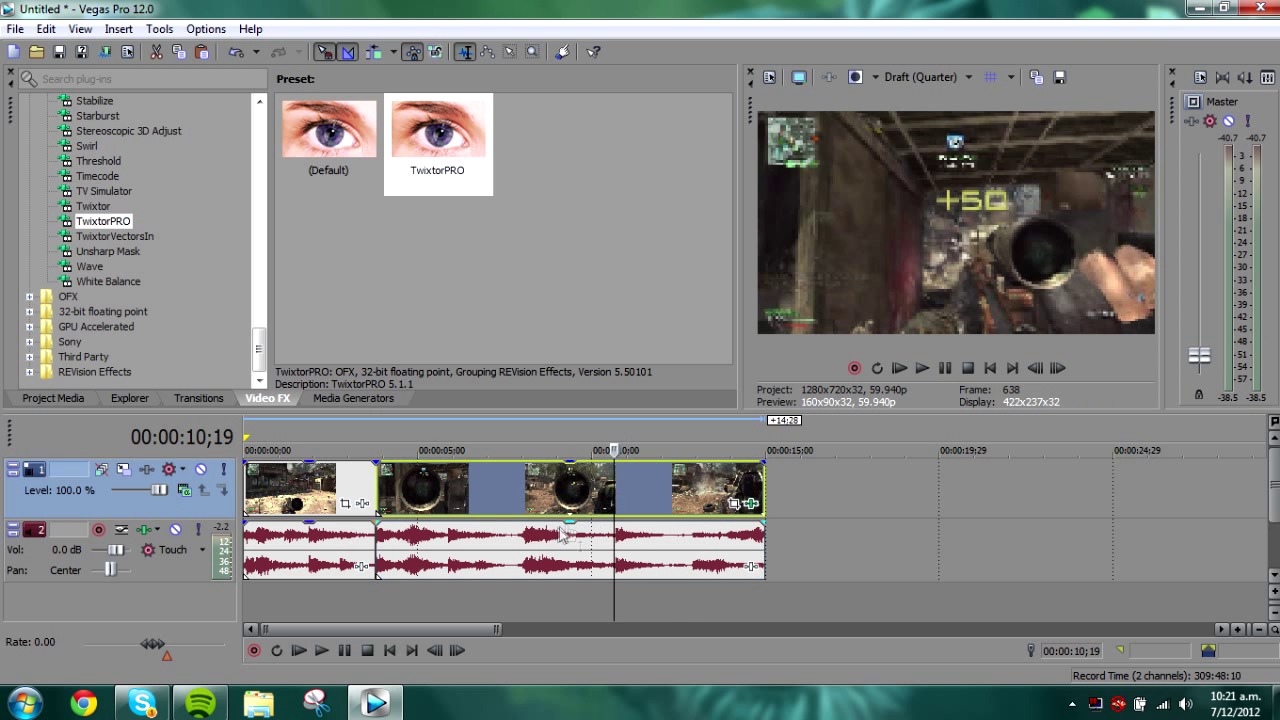
{"action": "left_click", "coordinate": [530, 549]}
{"action": "key", "text": "Delete"}
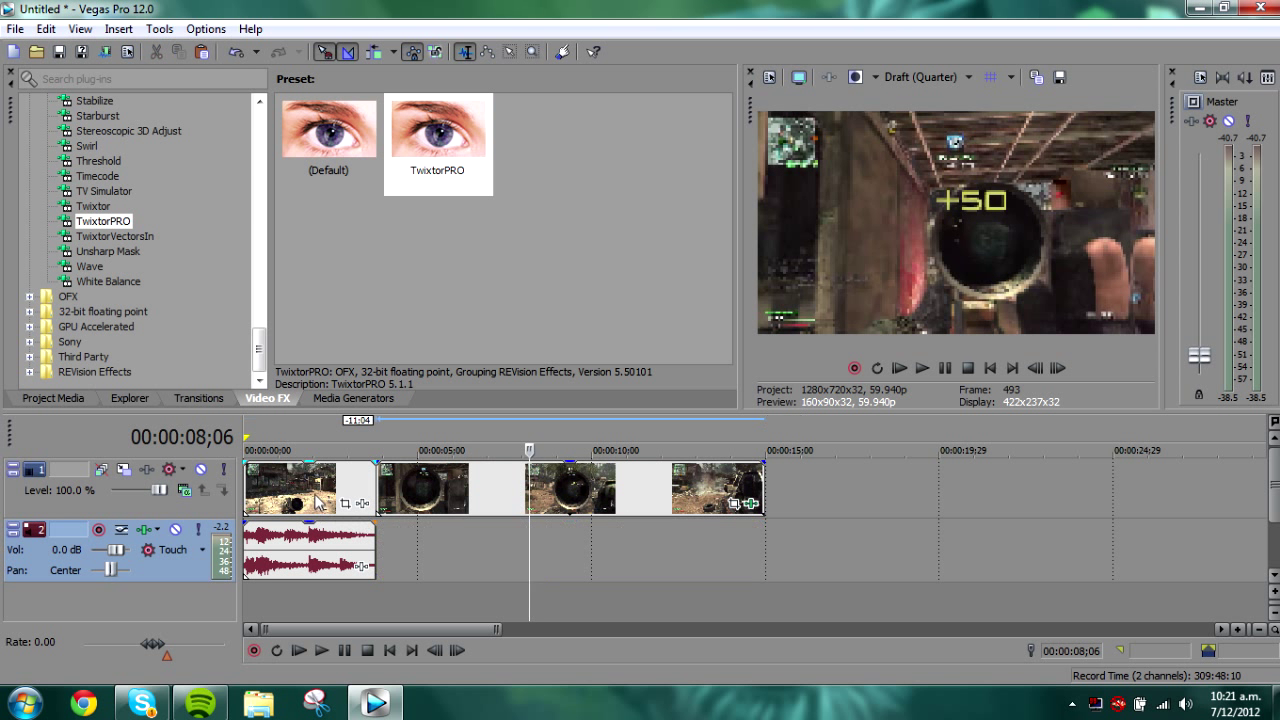
{"action": "left_click", "coordinate": [299, 535]}
{"action": "key", "text": "Delete"}
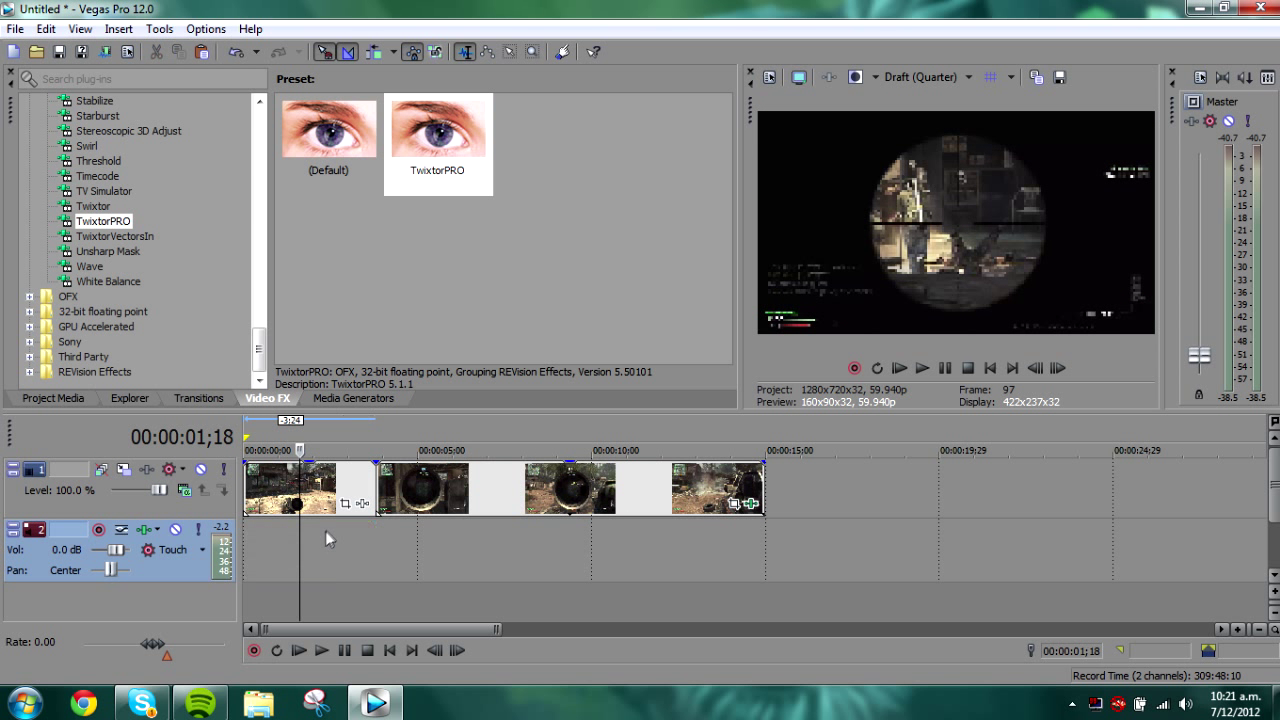
{"action": "left_click", "coordinate": [520, 501]}
Trim the slow-motion clip's end back to about 00:00:13 and play it back
{"action": "left_click_drag", "start_coordinate": [763, 480], "coordinate": [700, 480]}
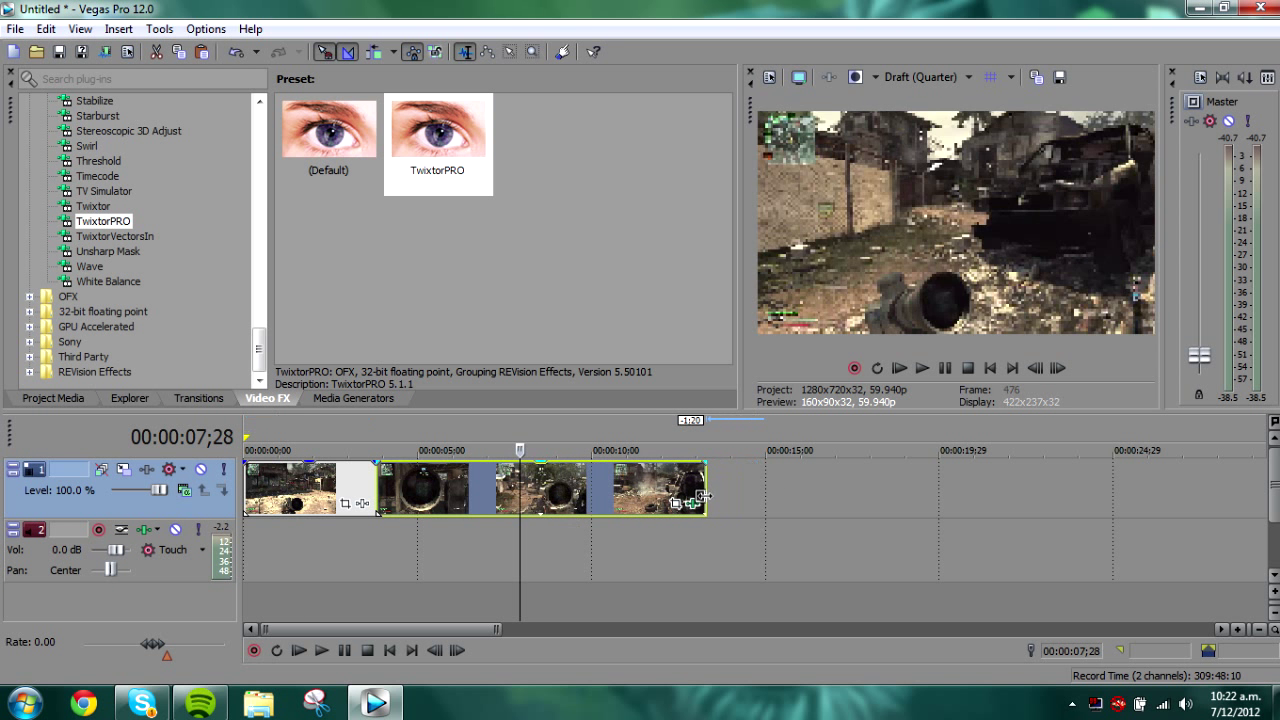
{"action": "key", "text": "space"}
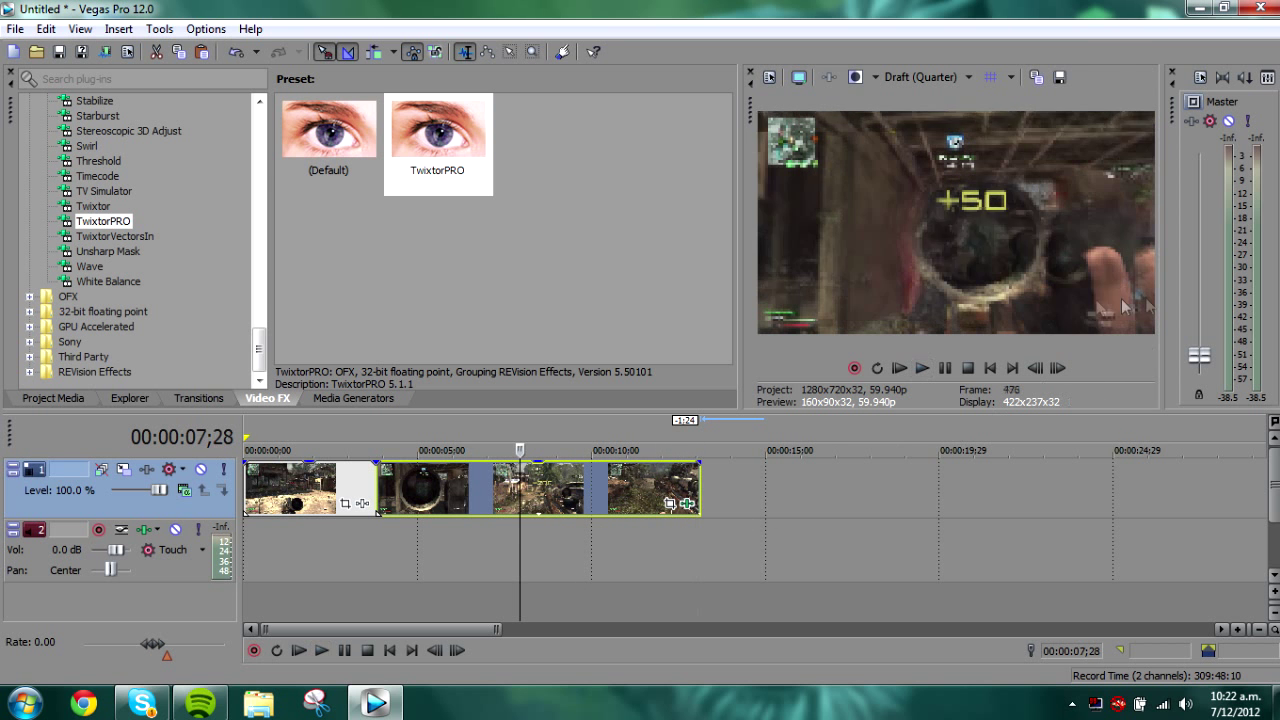
{"action": "left_click", "coordinate": [659, 552]}
{"action": "key", "text": "space"}
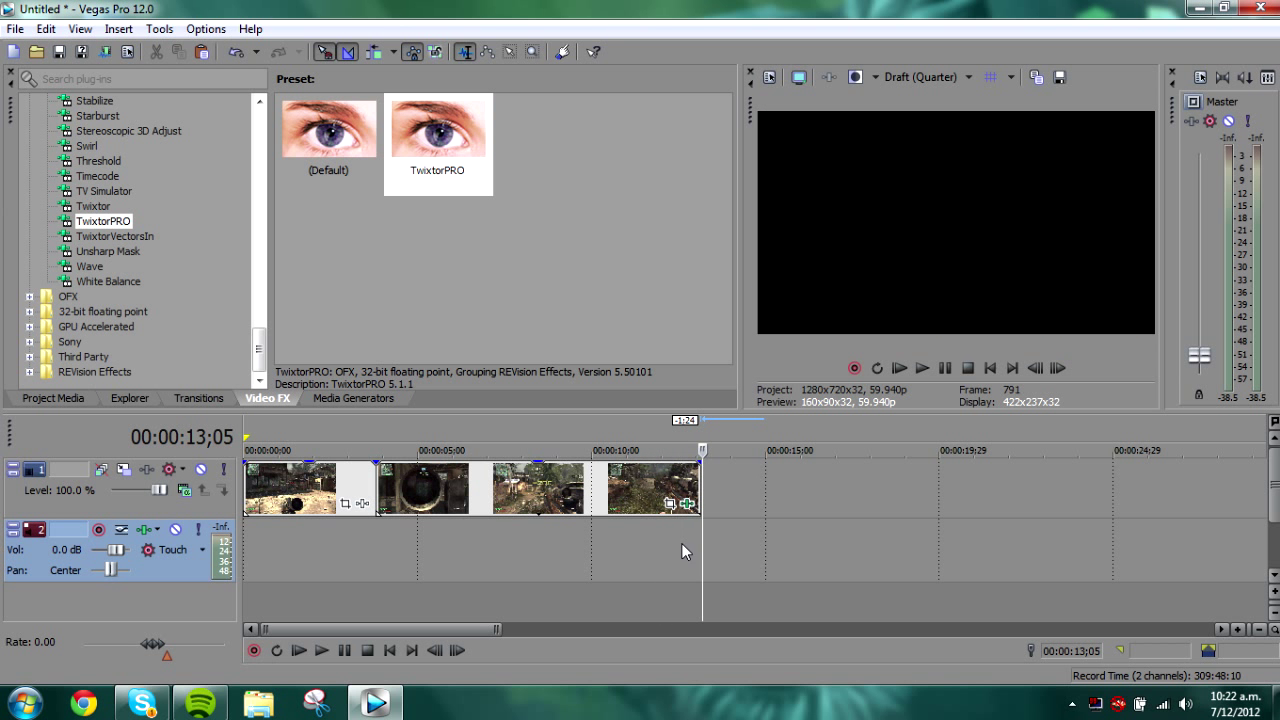
Paste a copy of the opening clip after the slowed section
{"action": "left_click", "coordinate": [326, 488]}
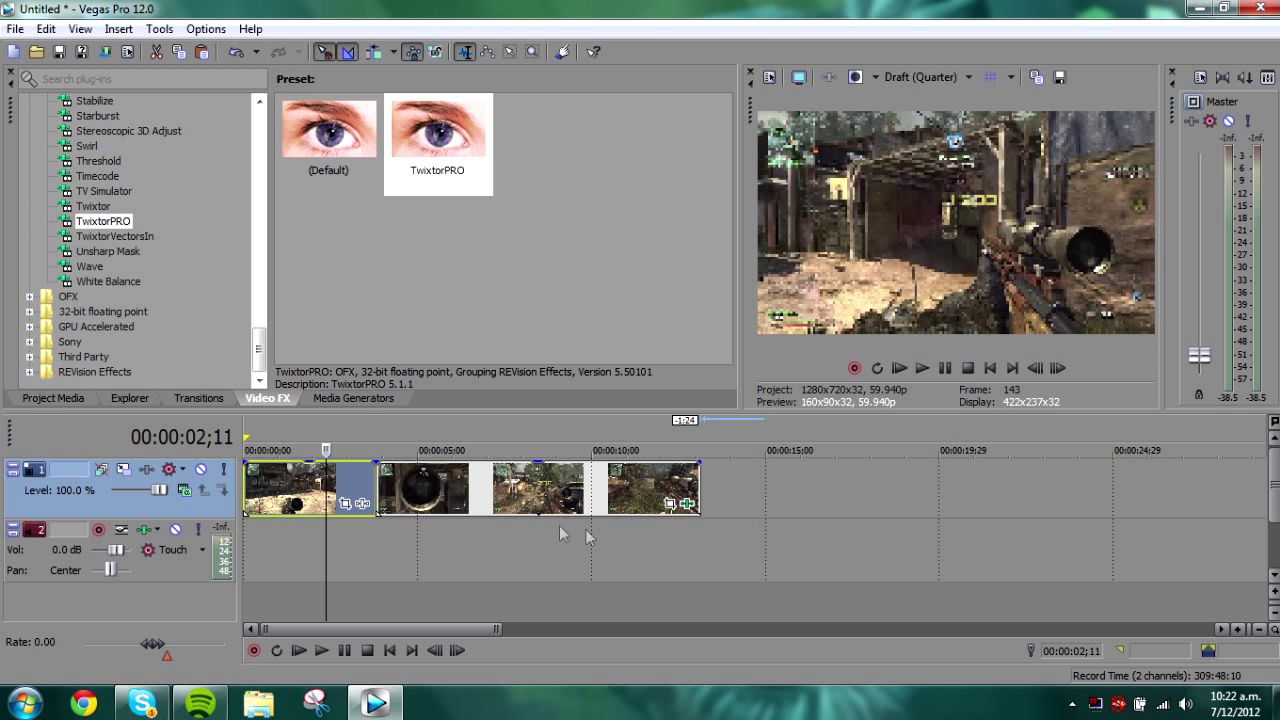
{"action": "left_click", "coordinate": [698, 544]}
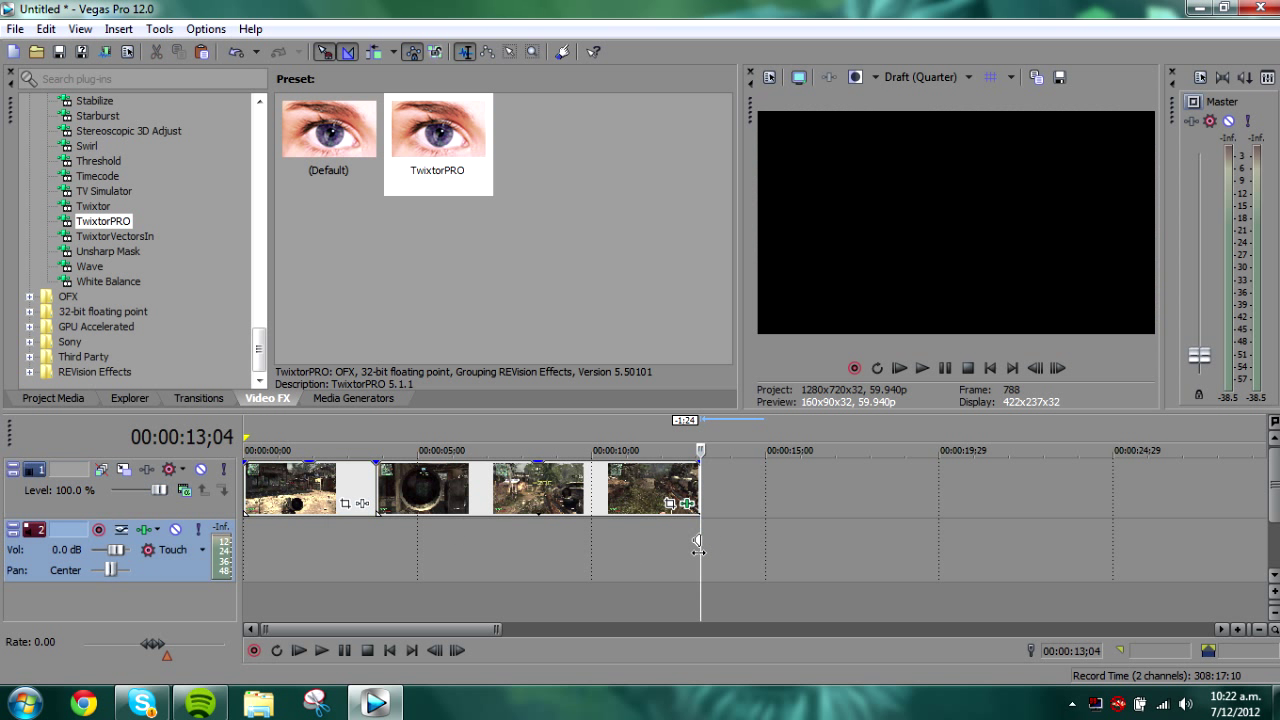
{"action": "key", "text": "ctrl+v"}
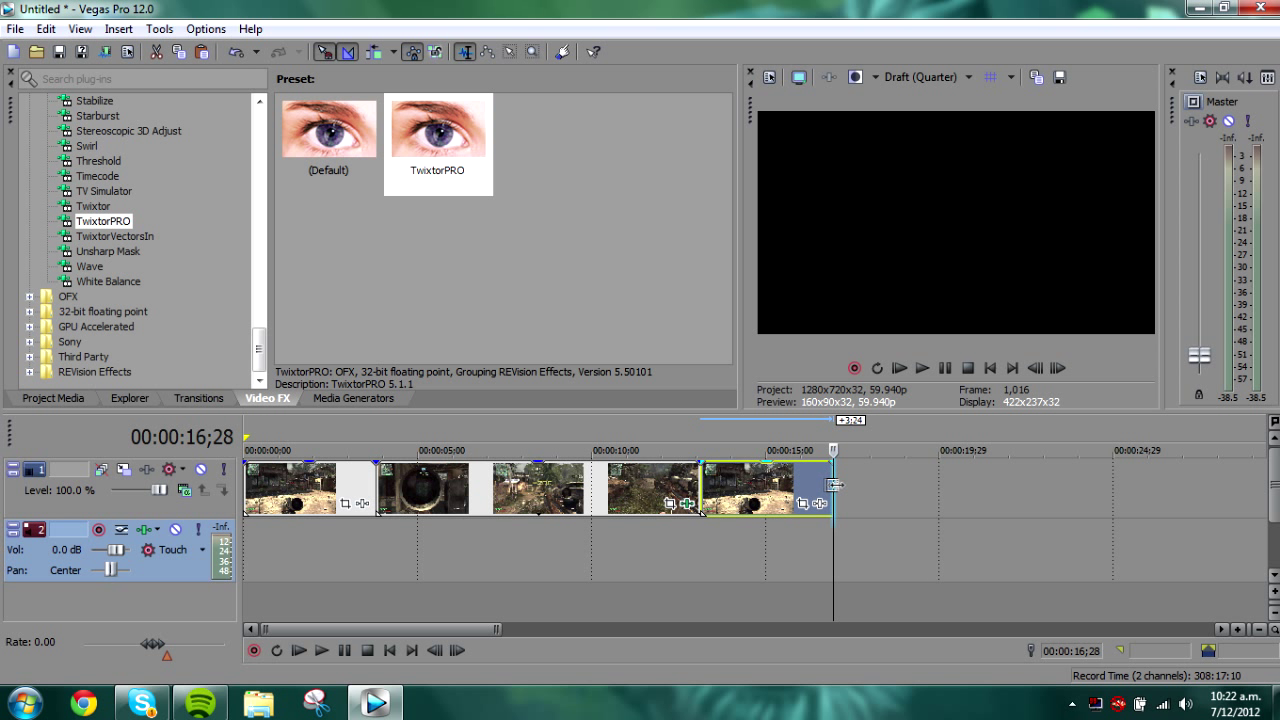
Lengthen the pasted clip to about 00:00:22 and trim its start to later footage
{"action": "left_click_drag", "start_coordinate": [833, 485], "coordinate": [1162, 485]}
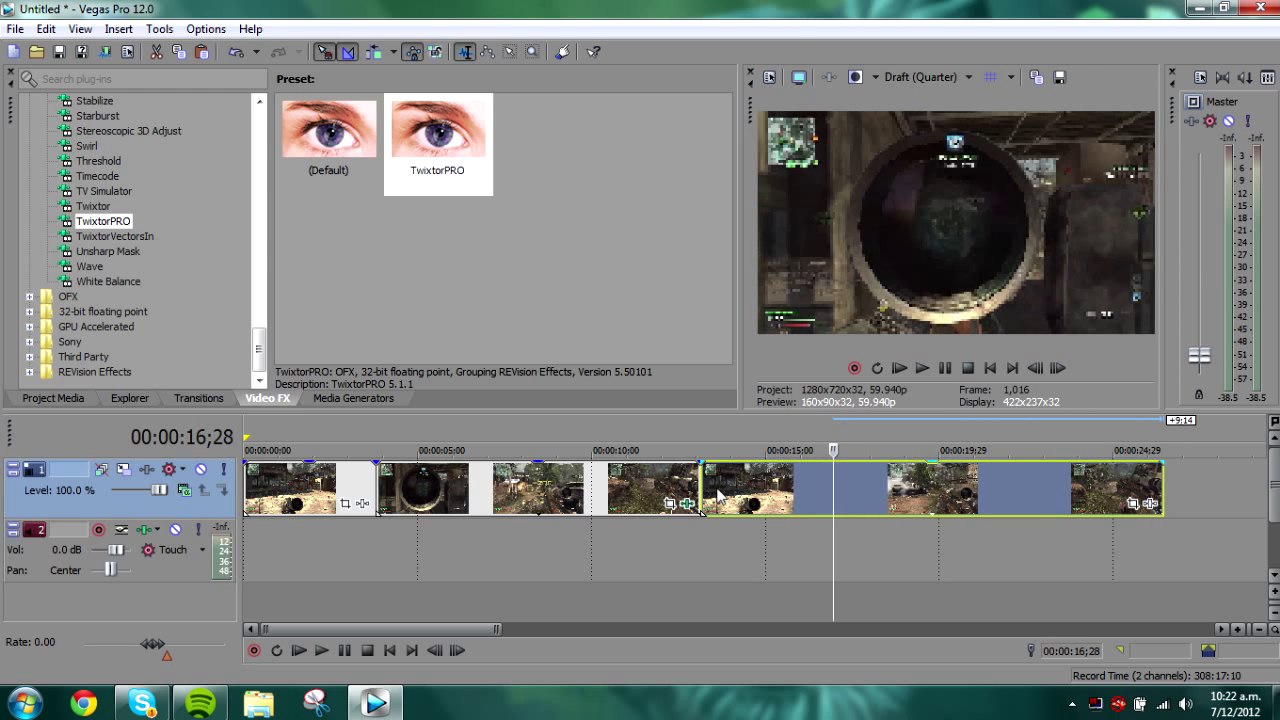
{"action": "mouse_move", "coordinate": [701, 492]}
{"action": "left_mouse_down"}
{"action": "mouse_move", "coordinate": [835, 493]}
{"action": "mouse_move", "coordinate": [701, 493]}
{"action": "left_mouse_up"}
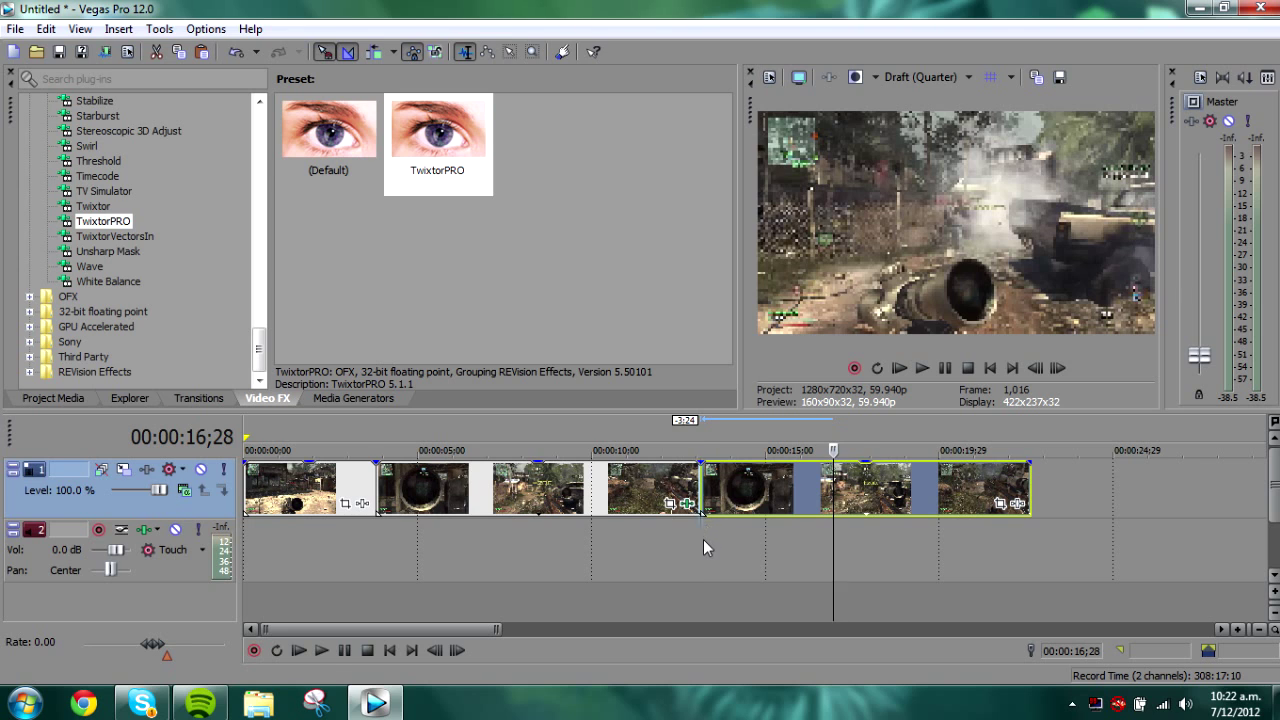
{"action": "left_click", "coordinate": [703, 540]}
{"action": "key", "text": "space"}
{"action": "key", "text": "space"}
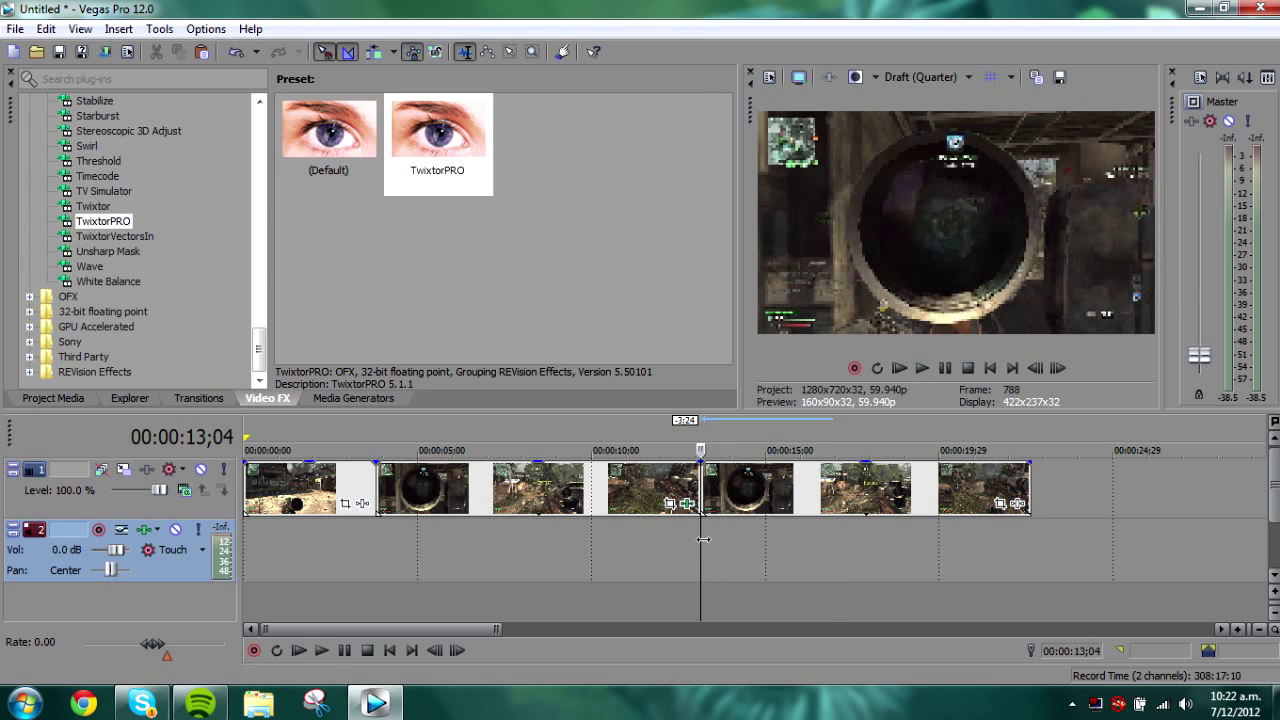
{"action": "key", "text": "space"}
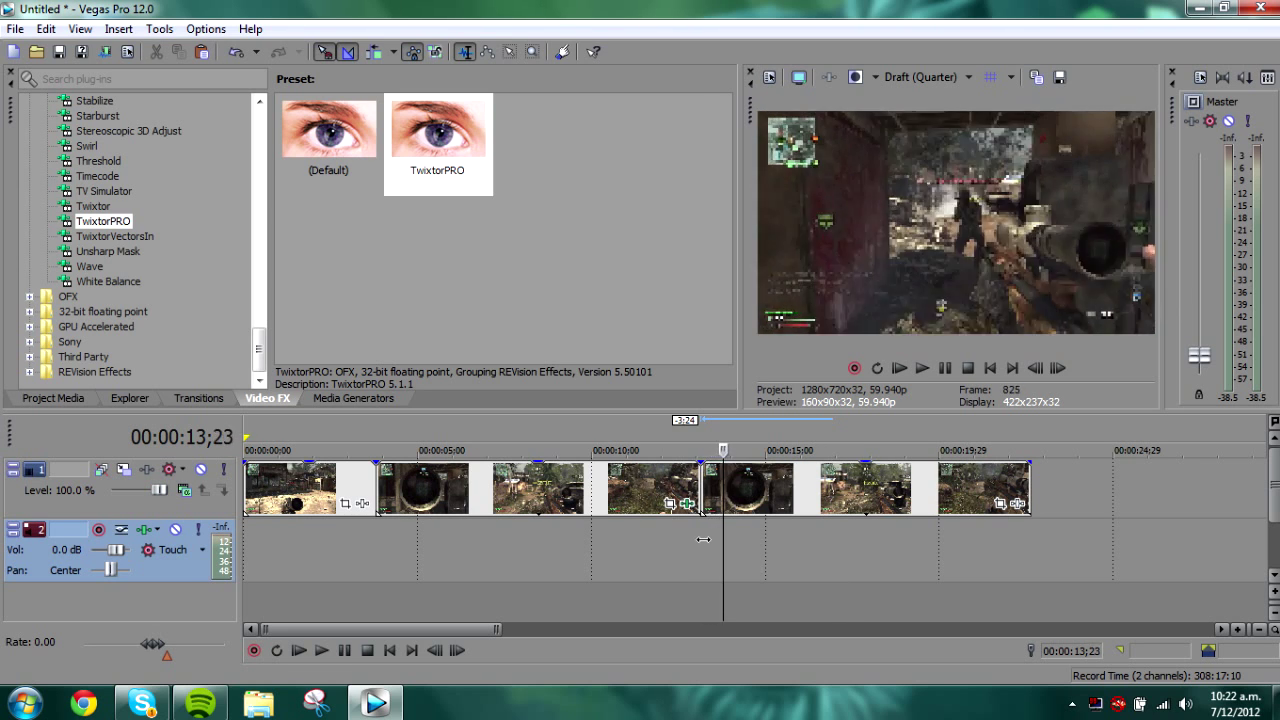
{"action": "key", "text": "Return"}
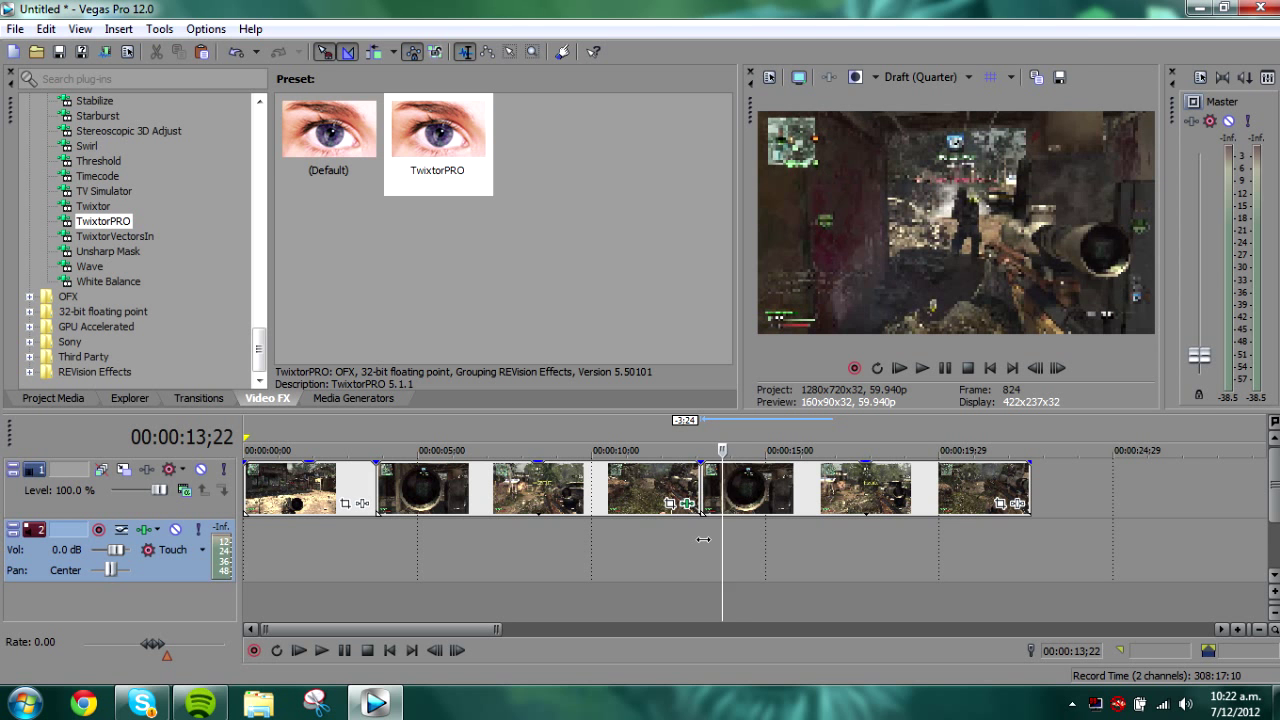
Scrub around the join with J, K and L to find the exact cut frame
{"action": "key", "text": "j"}
{"action": "key", "text": "k"}
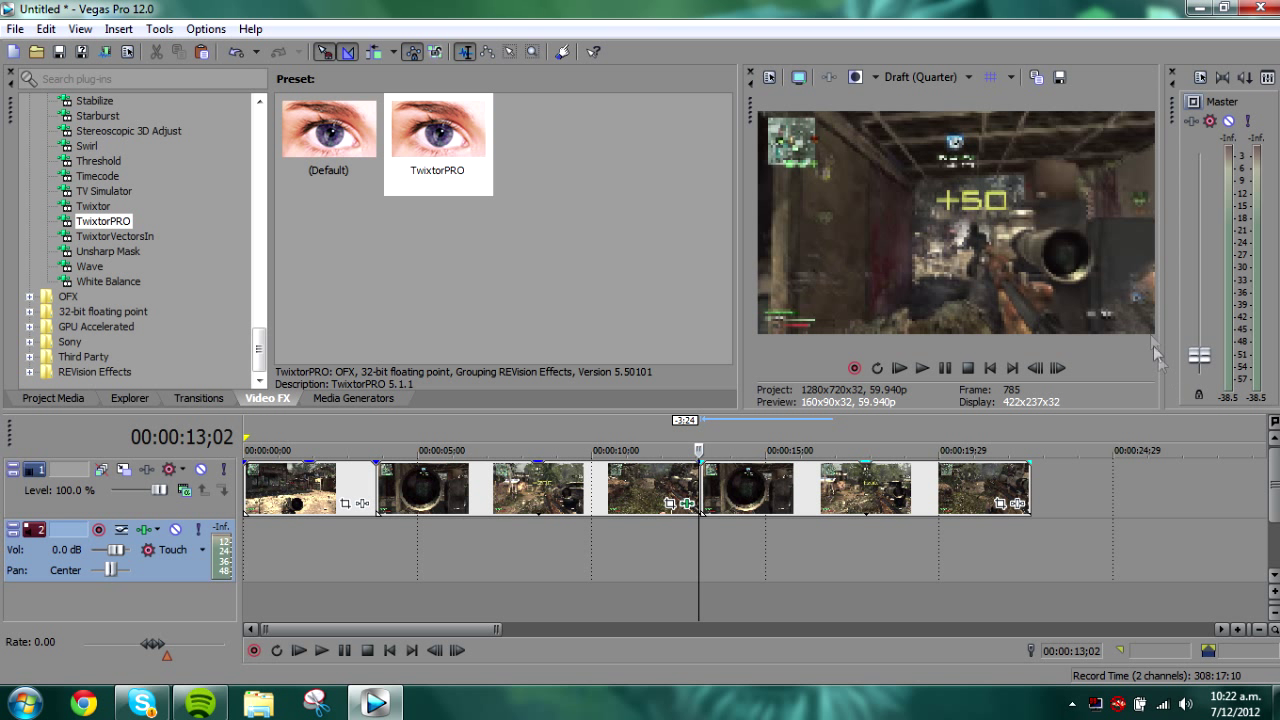
{"action": "left_click", "coordinate": [745, 540]}
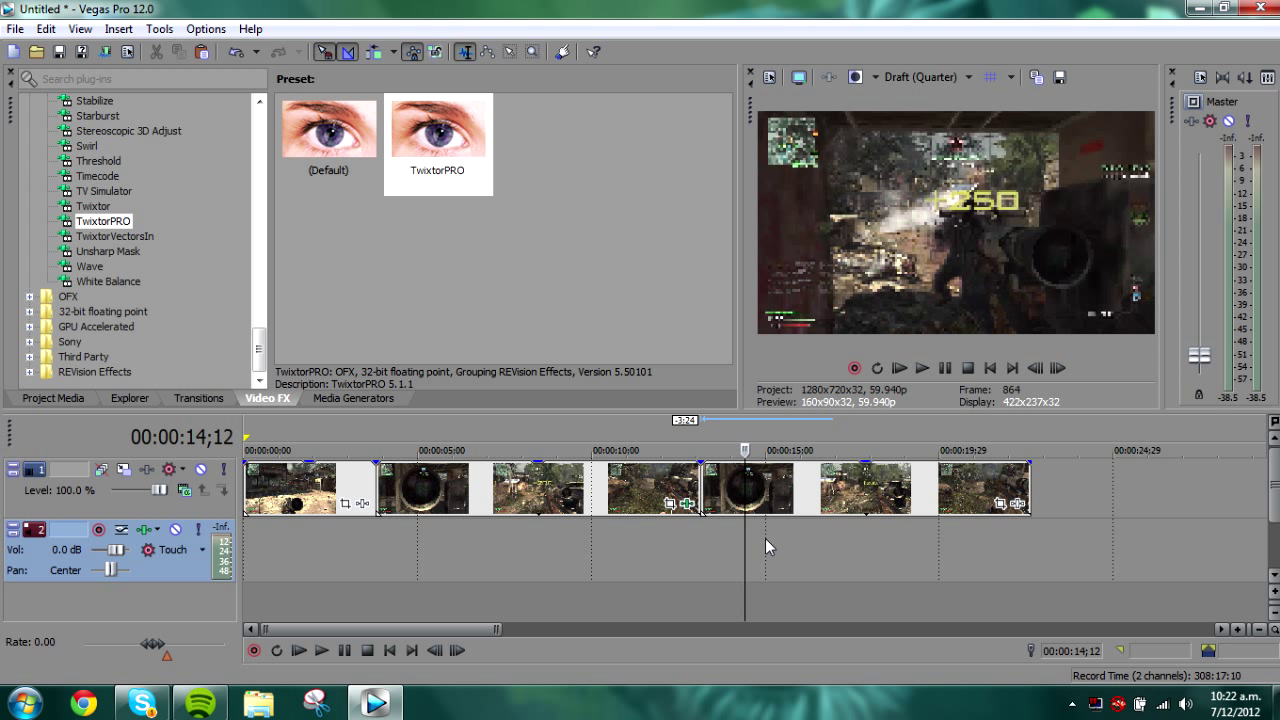
{"action": "key", "text": "l"}
{"action": "key", "text": "k"}
{"action": "key", "text": "j"}
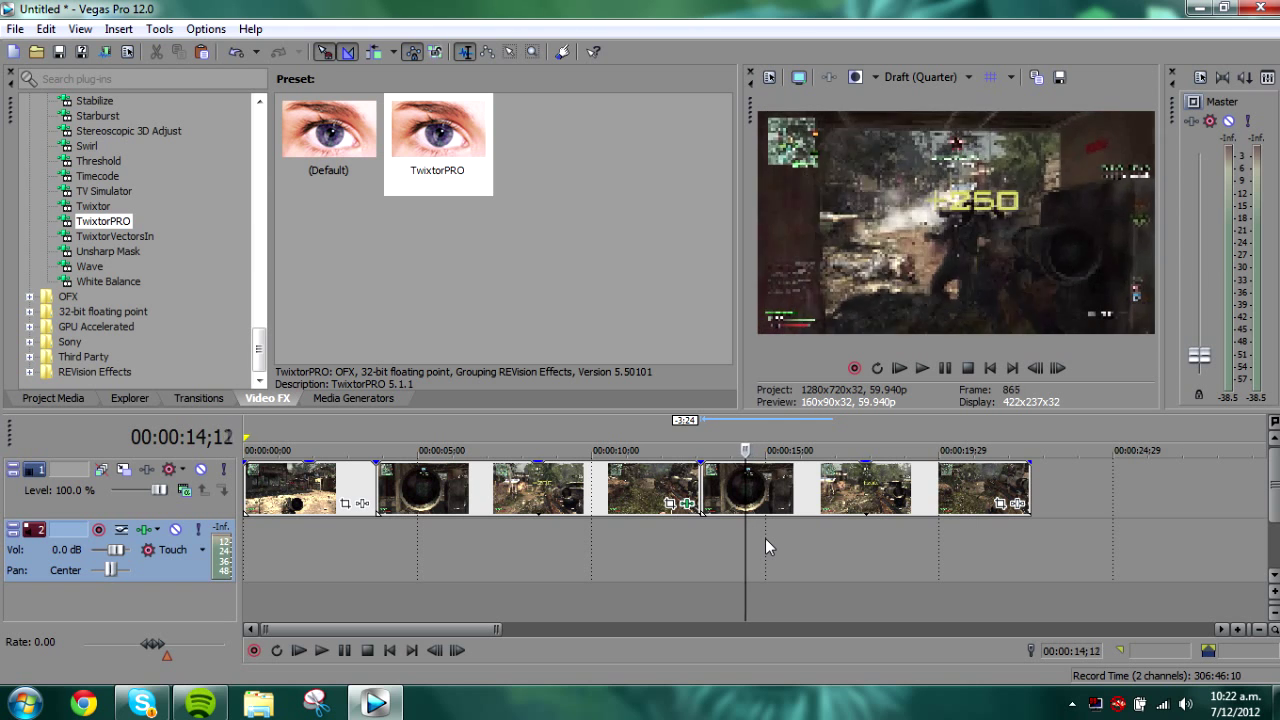
{"action": "key", "text": "l"}
{"action": "key", "text": "j"}
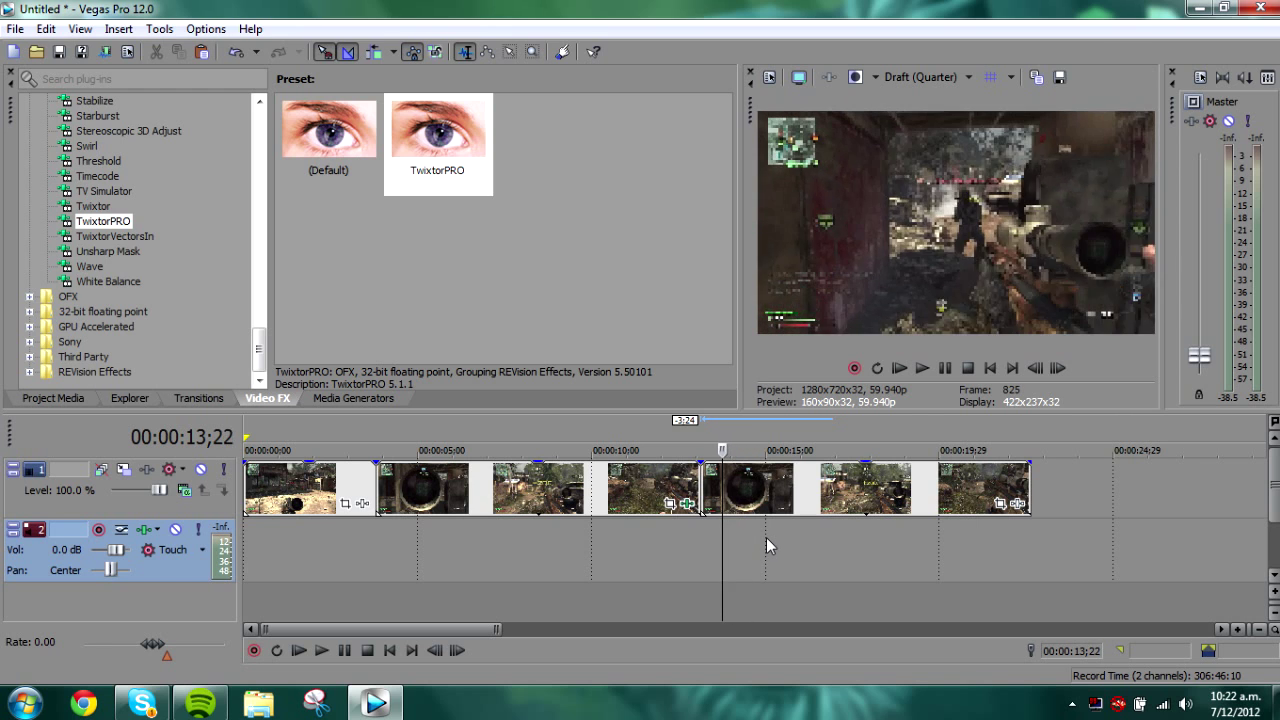
{"action": "key", "text": "l"}
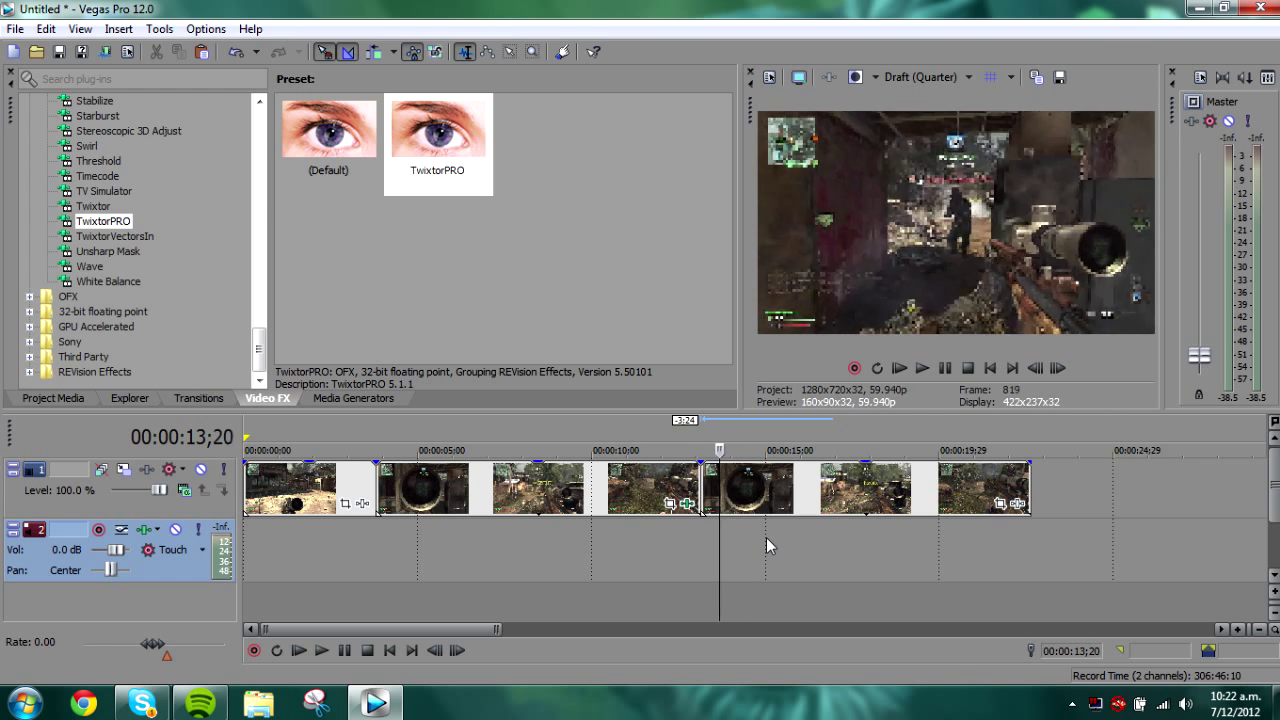
{"action": "key", "text": "j"}
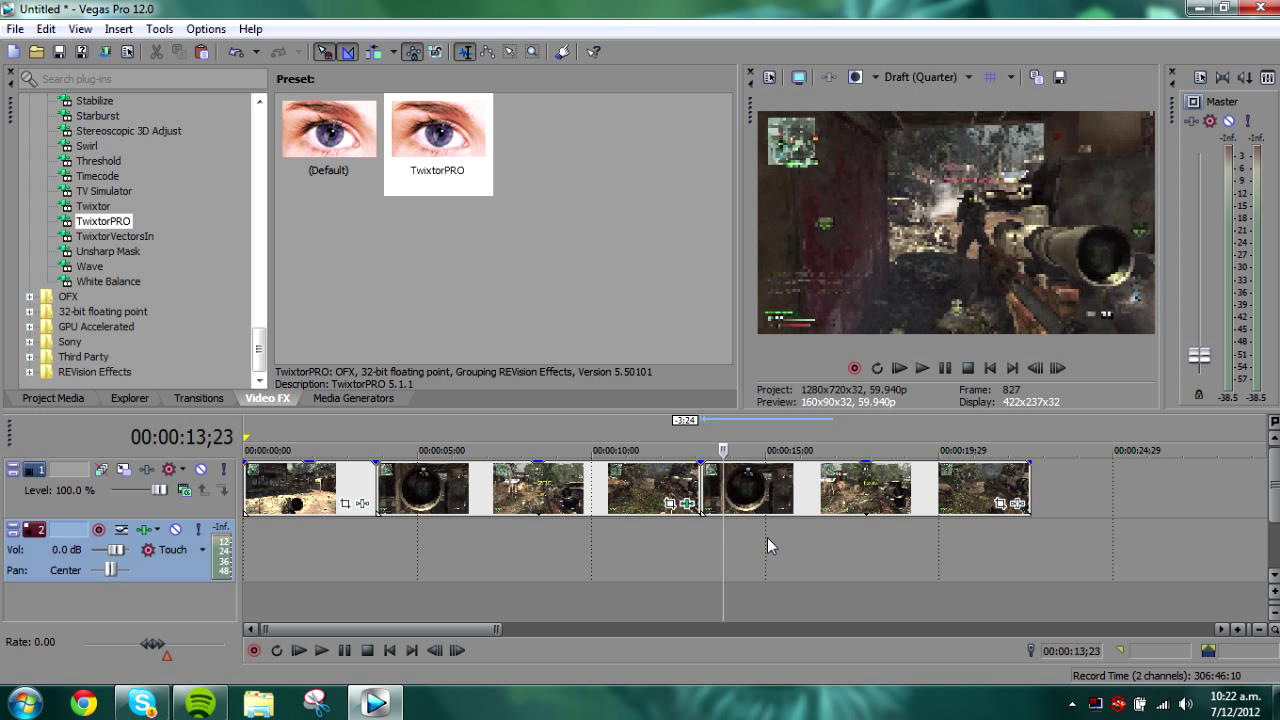
{"action": "key", "text": "k"}
Select the short piece at the join and play back the edited join
{"action": "left_click", "coordinate": [711, 495]}
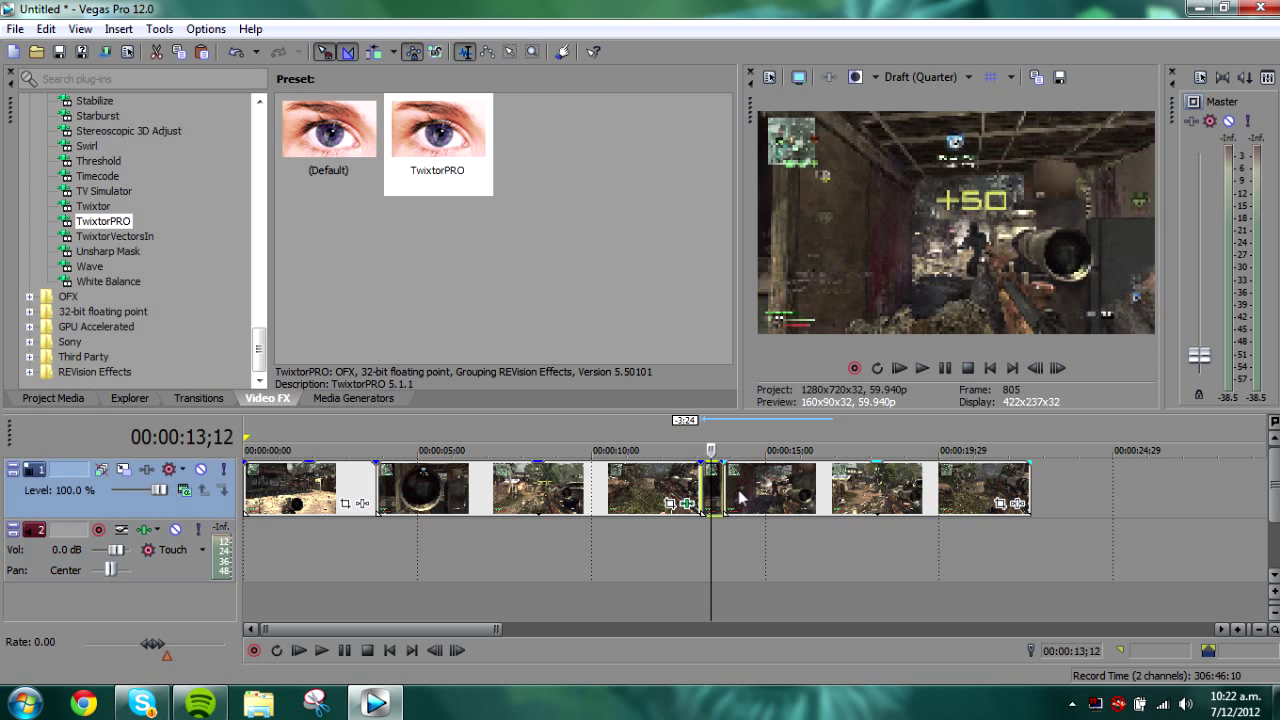
{"action": "left_click", "coordinate": [666, 563]}
{"action": "key", "text": "space"}
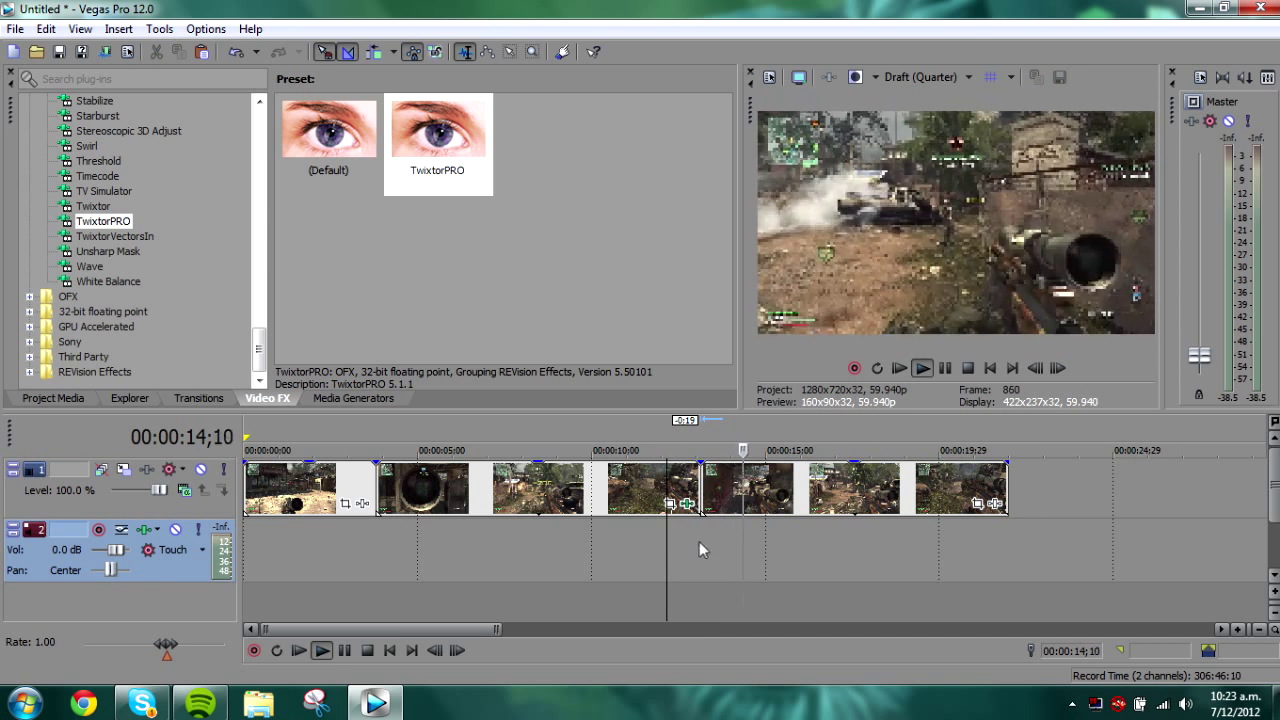
{"action": "key", "text": "space"}
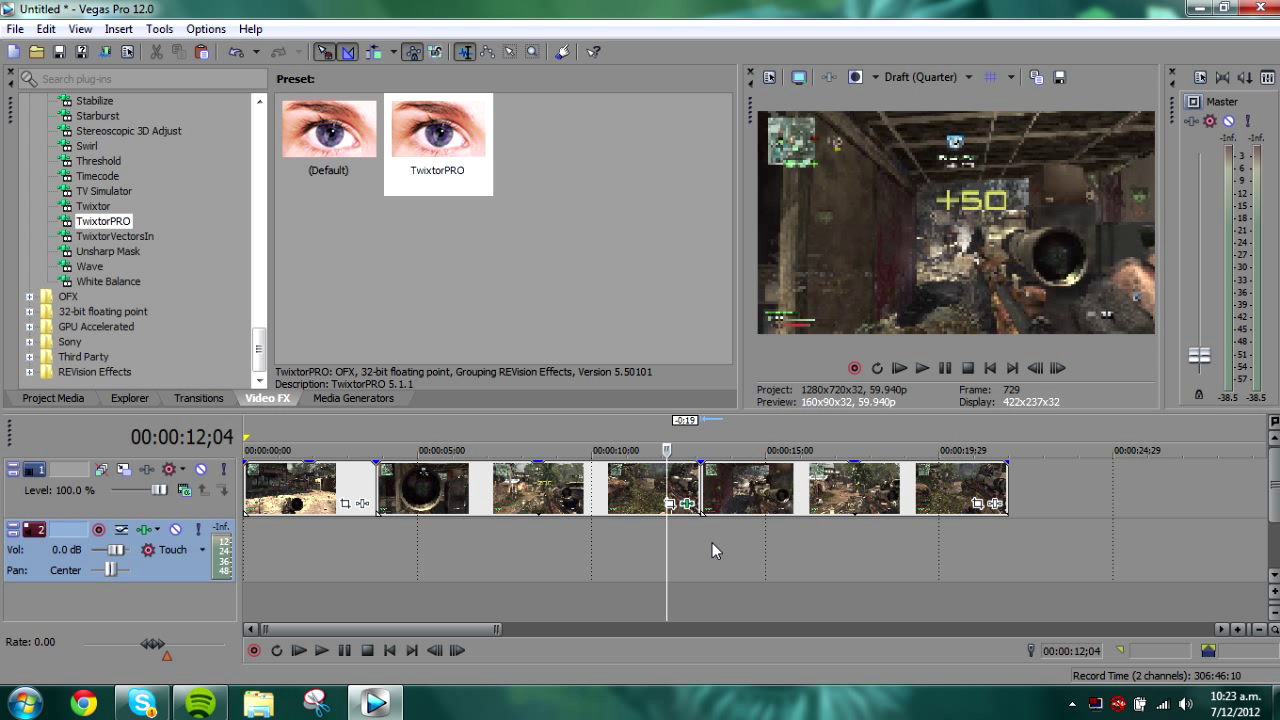